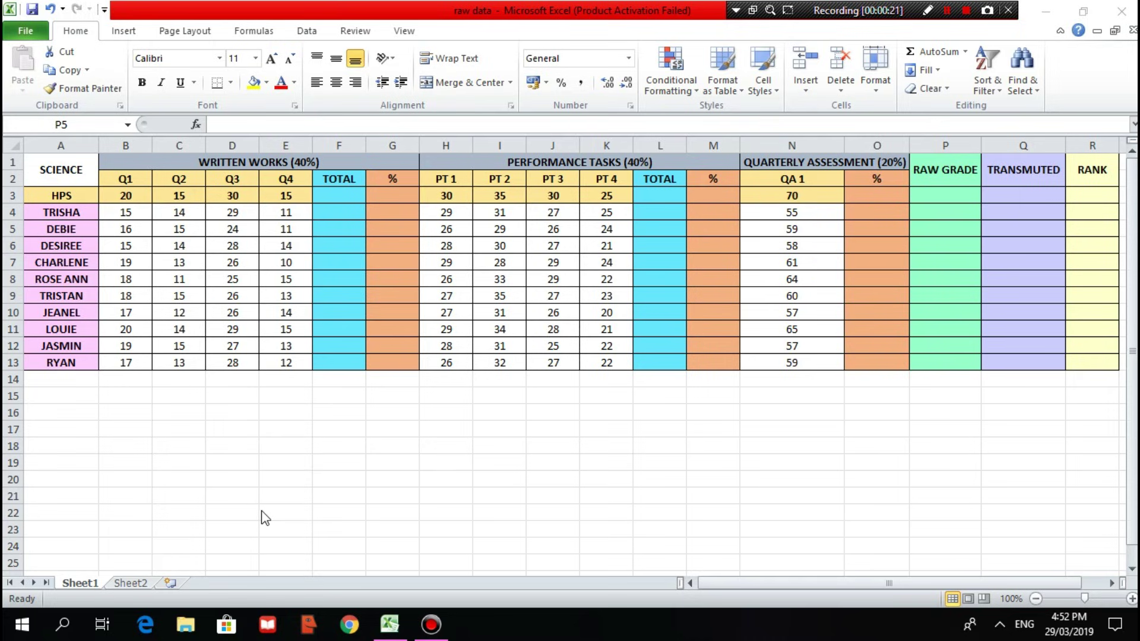
Examine the empty TOTAL, %, RAW GRADE, TRANSMUTED and RANK columns and the QA 1 column of the science grade sheet
click(325, 137)
ctrl+click(678, 143)
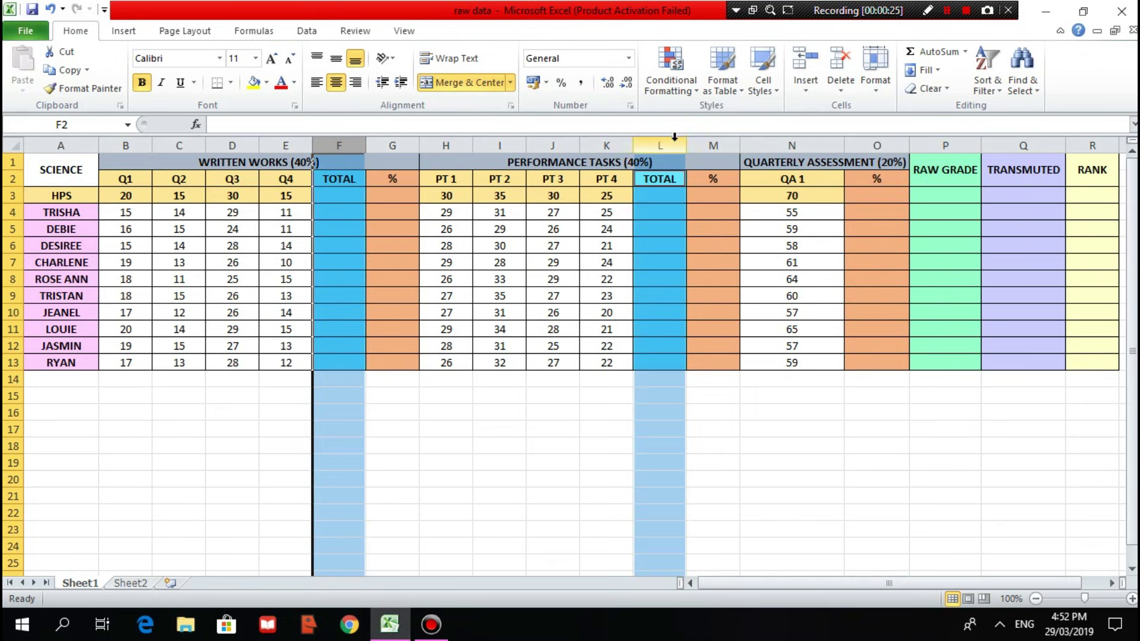
ctrl+click(791, 146)
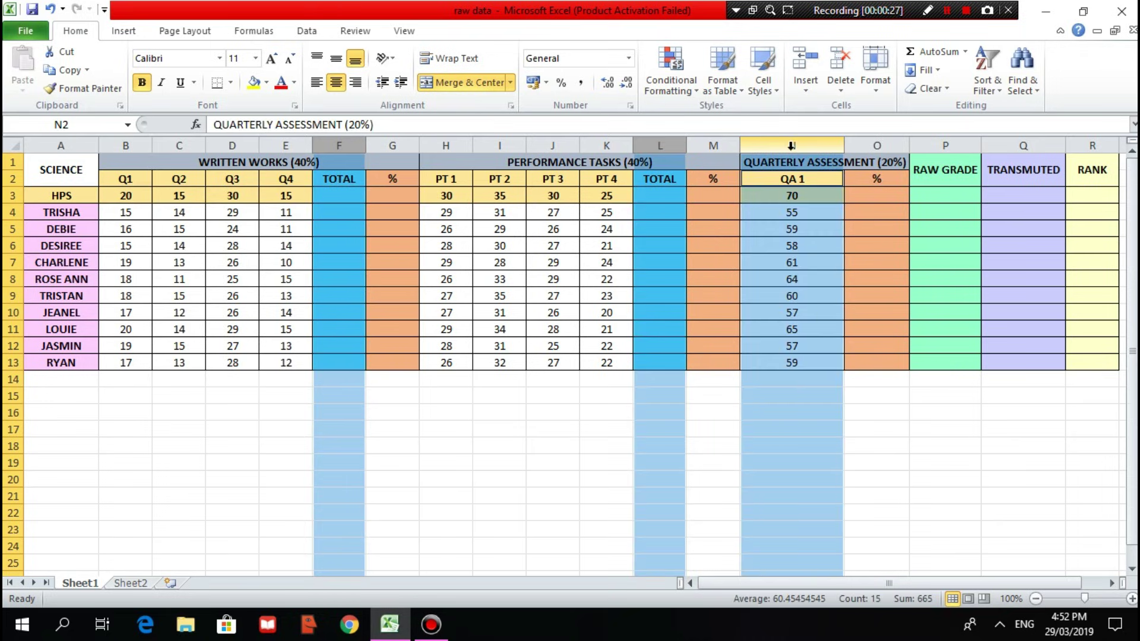
click(387, 146)
ctrl+click(715, 145)
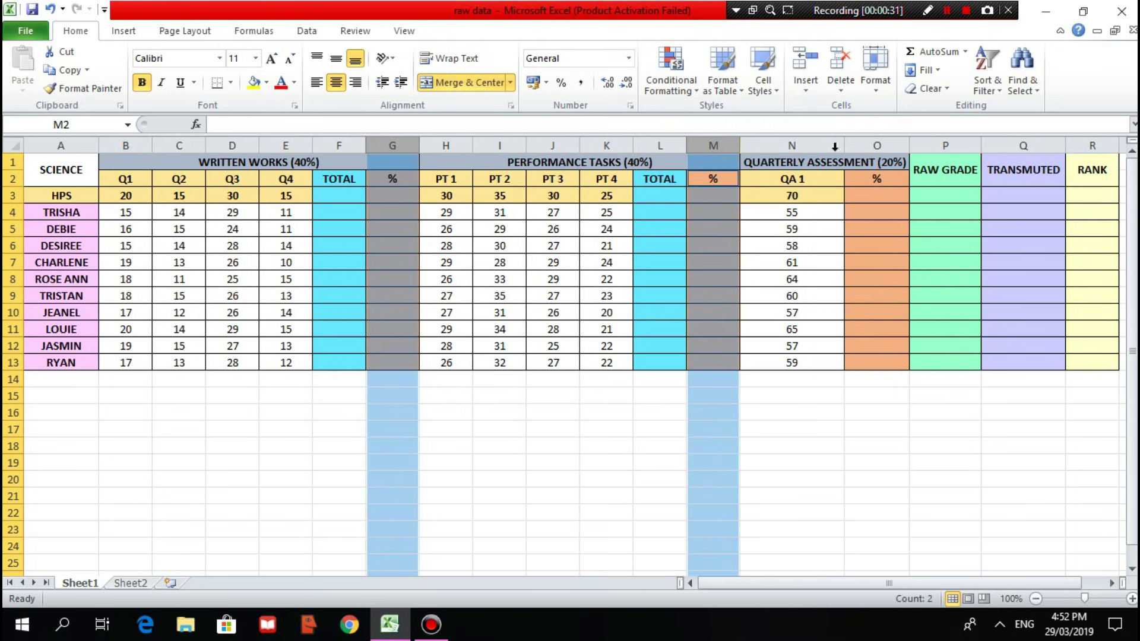
ctrl+click(877, 146)
click(974, 333)
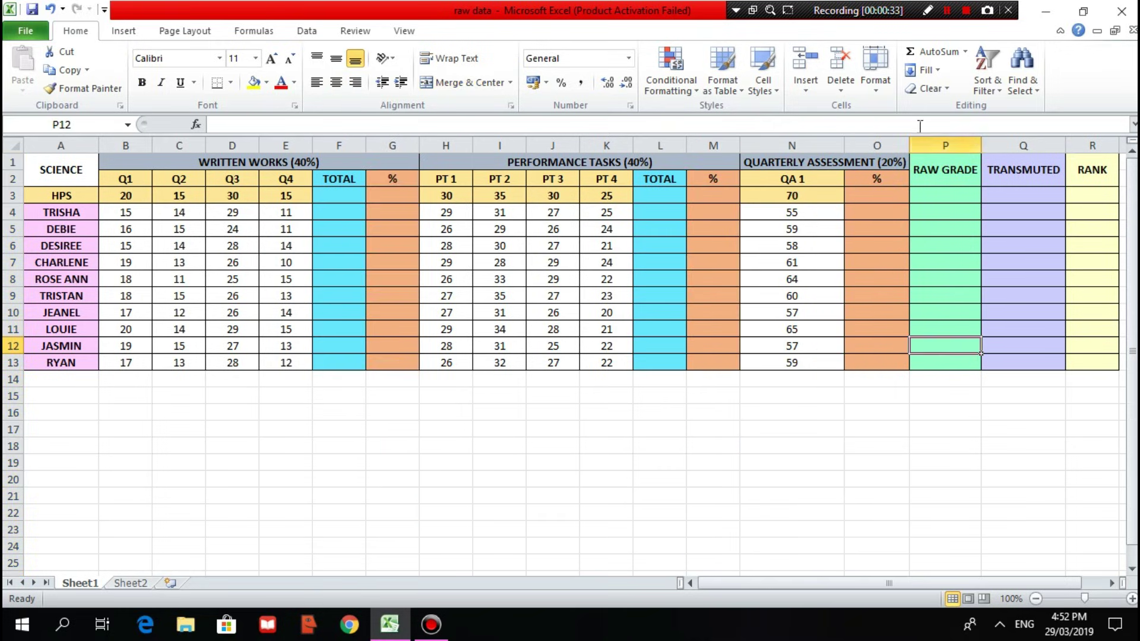
click(931, 141)
click(1027, 142)
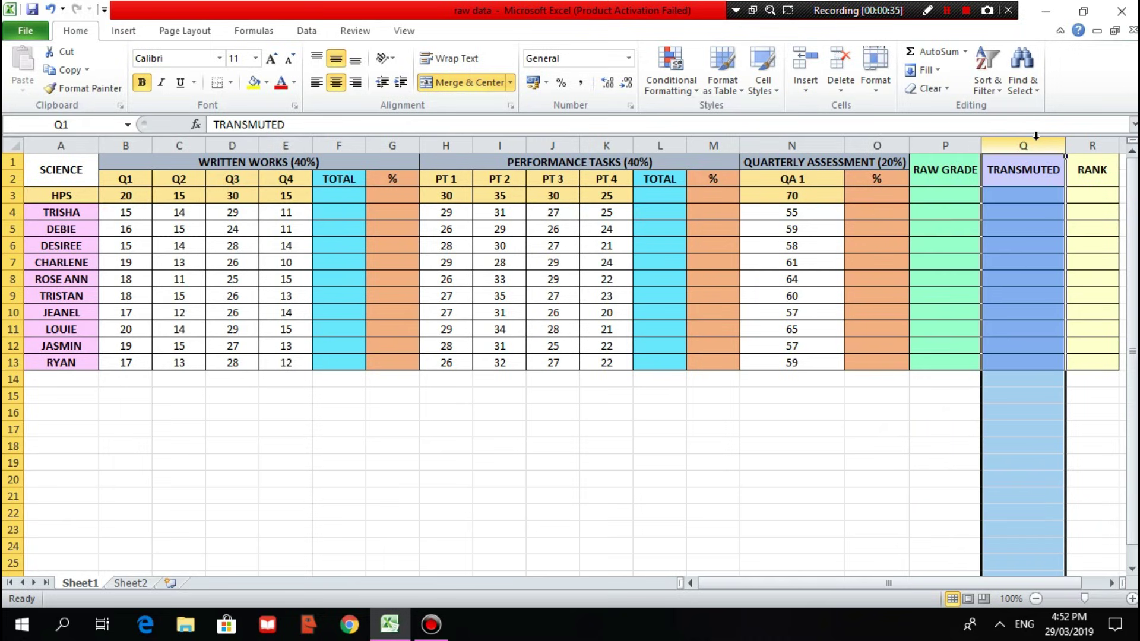
click(1086, 141)
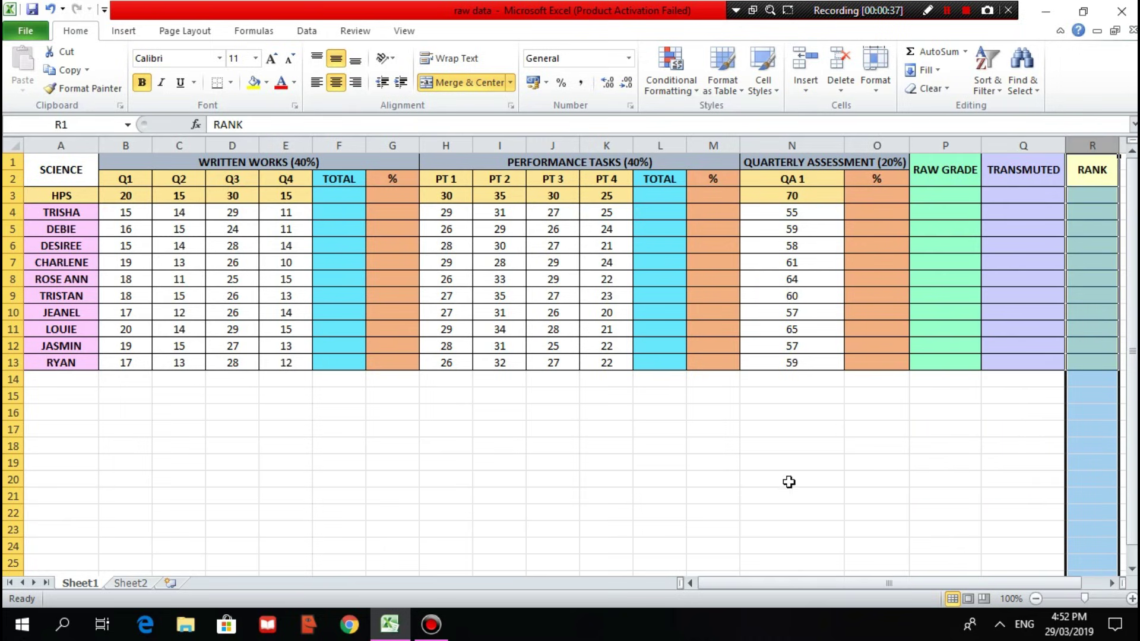
click(647, 483)
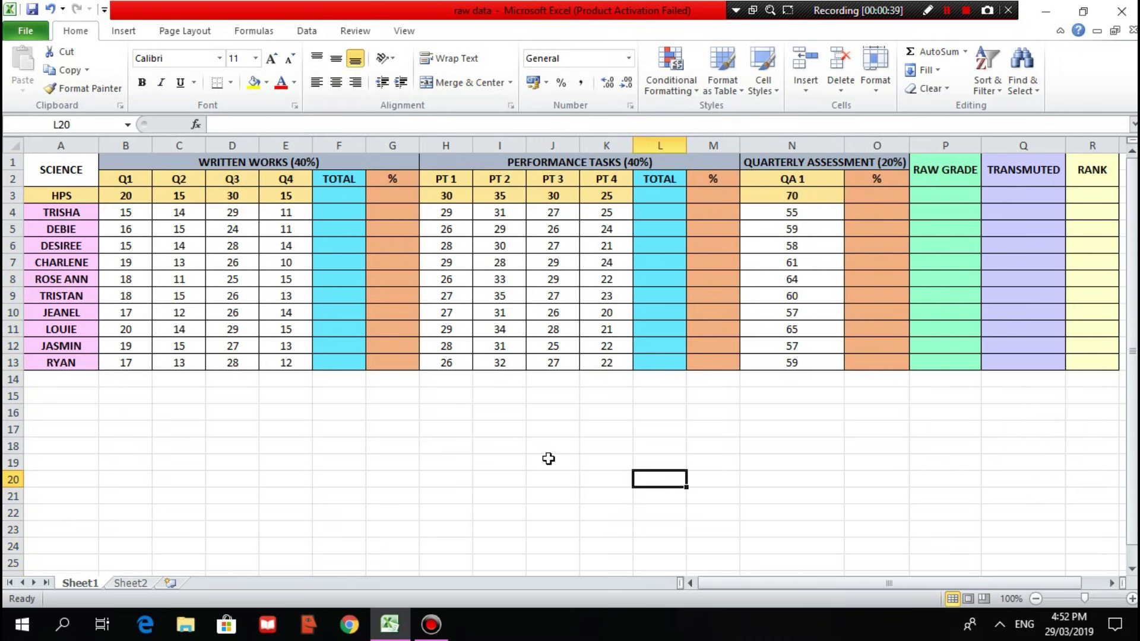
Total the HPS row's written works scores in F3 with the formula =SUM(B3:E3)
click(326, 195)
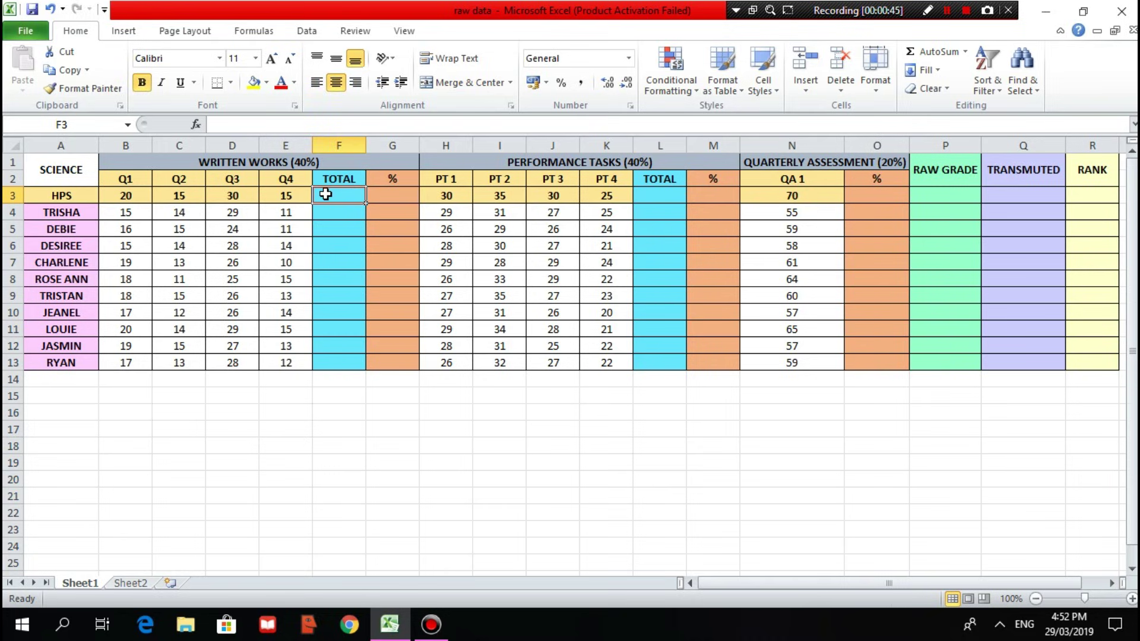
click(336, 120)
text(=S)
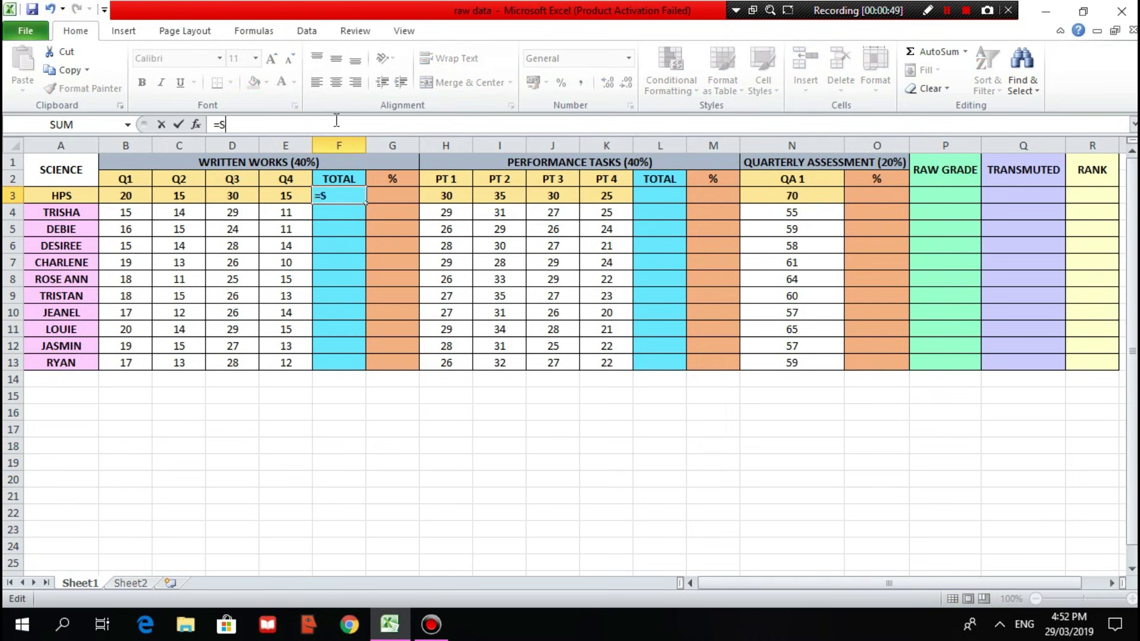
text(UM()
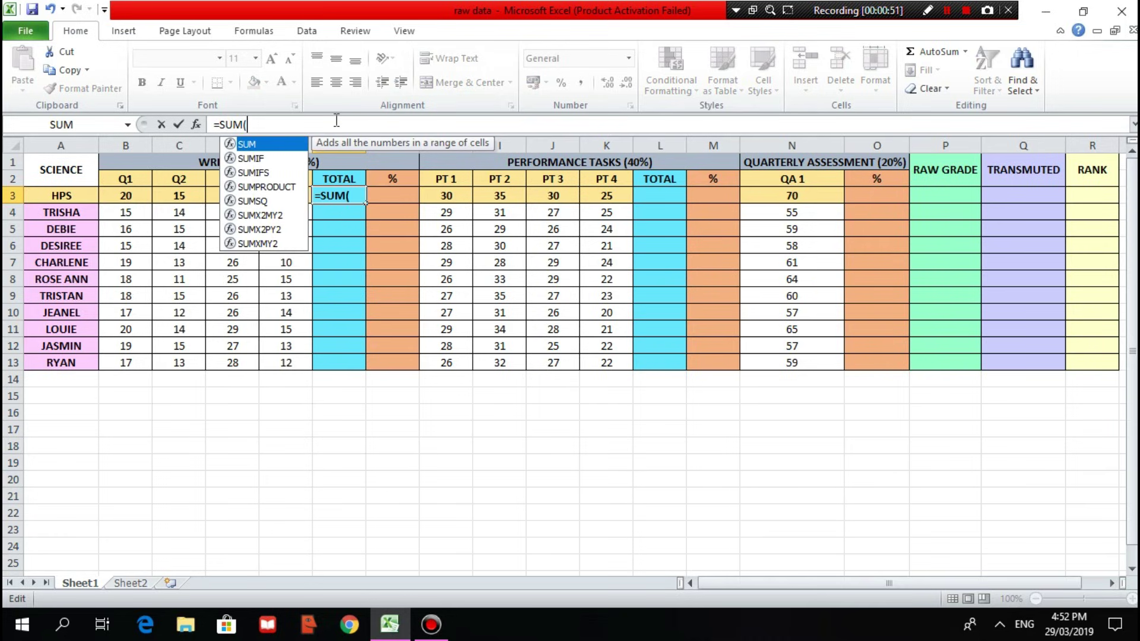
text(B3)
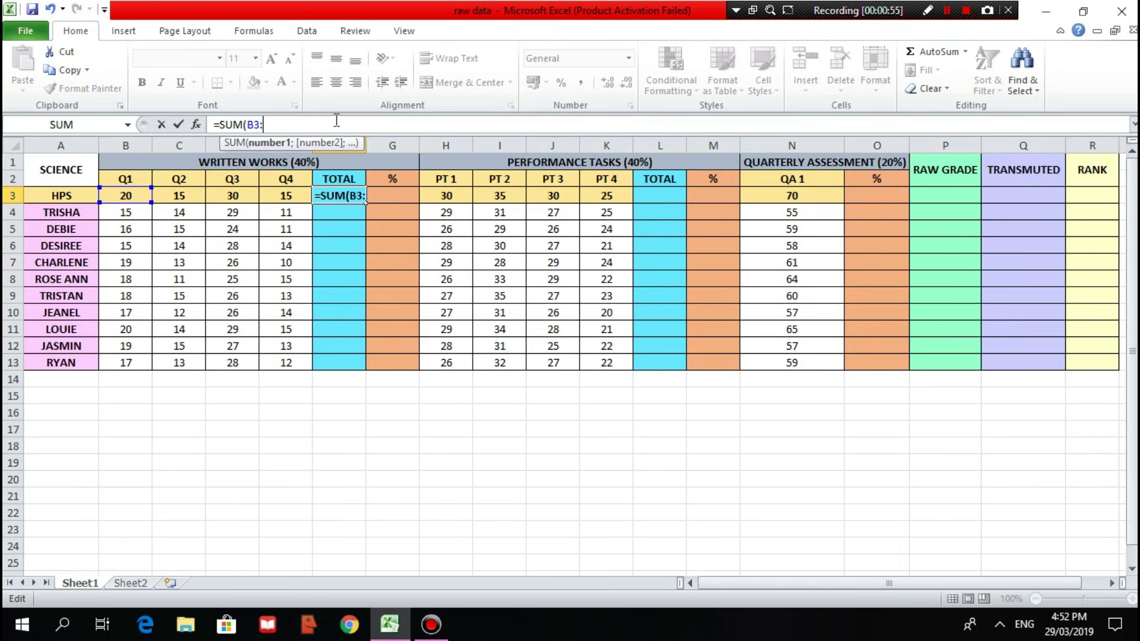
text(:E#)
key(BackSpace)
text(3))
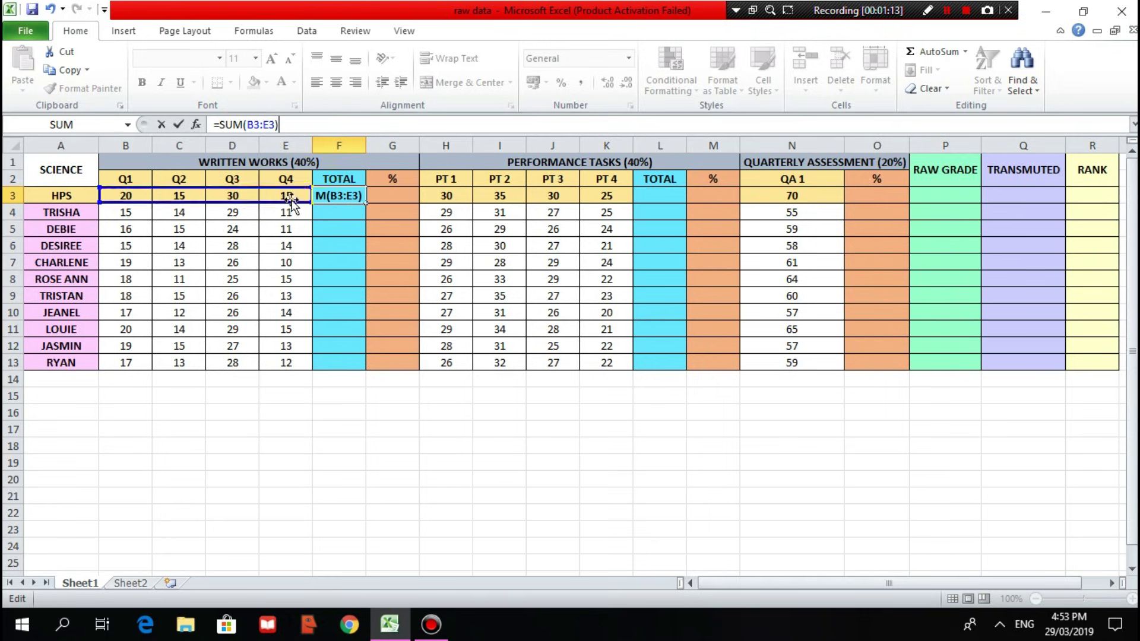
key(Return)
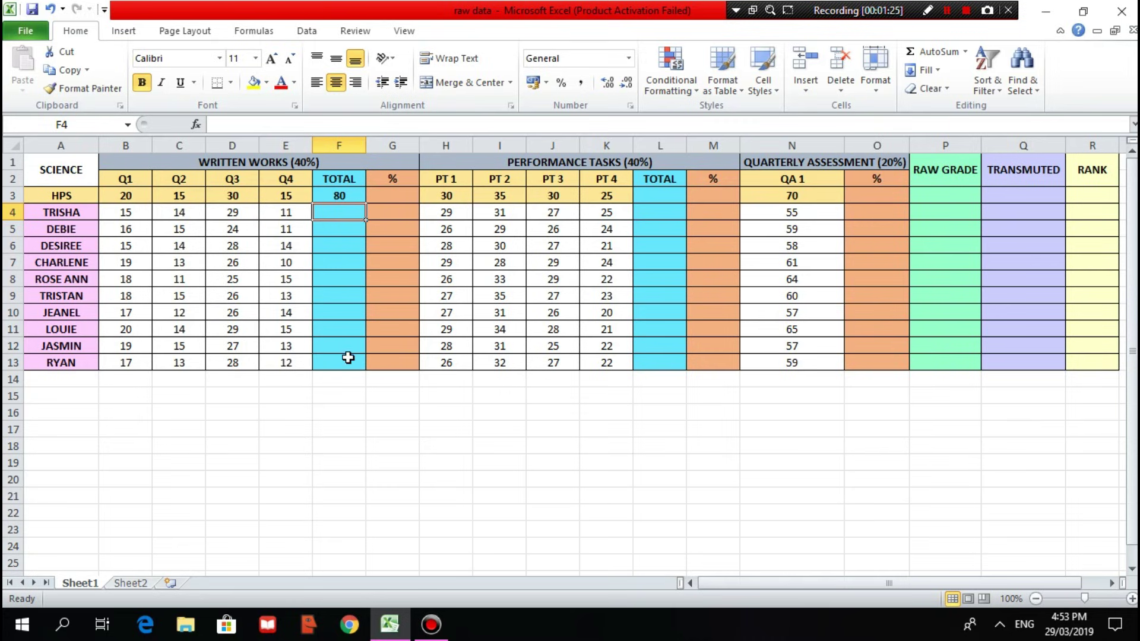
Fill the written works total formula from F3 down to F13 for all students
click(352, 196)
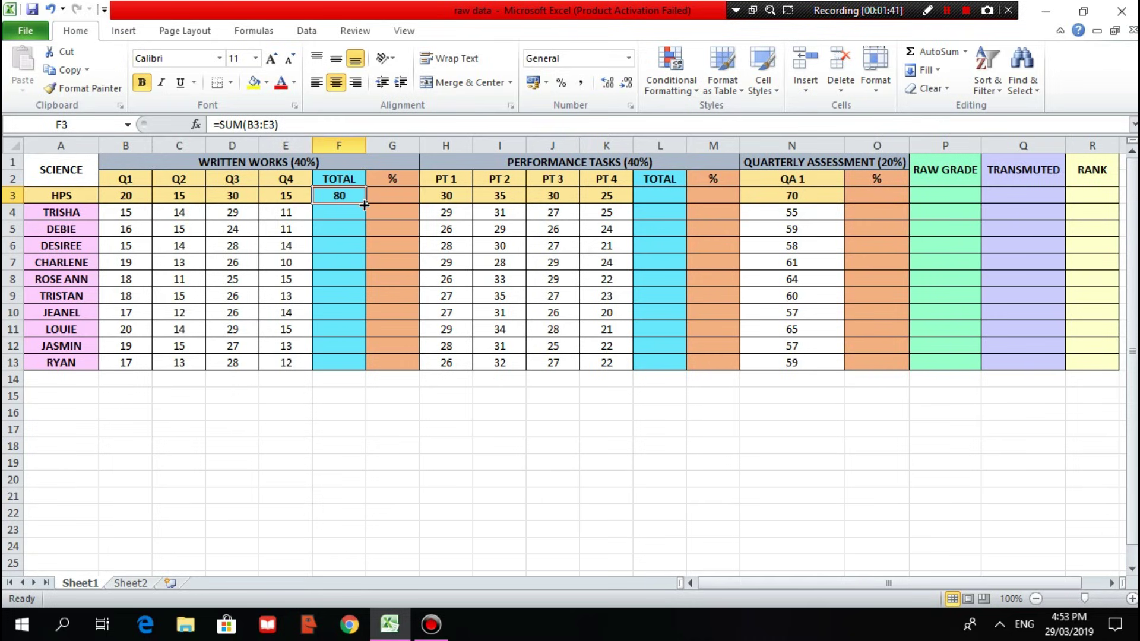
drag(364, 205, 351, 363)
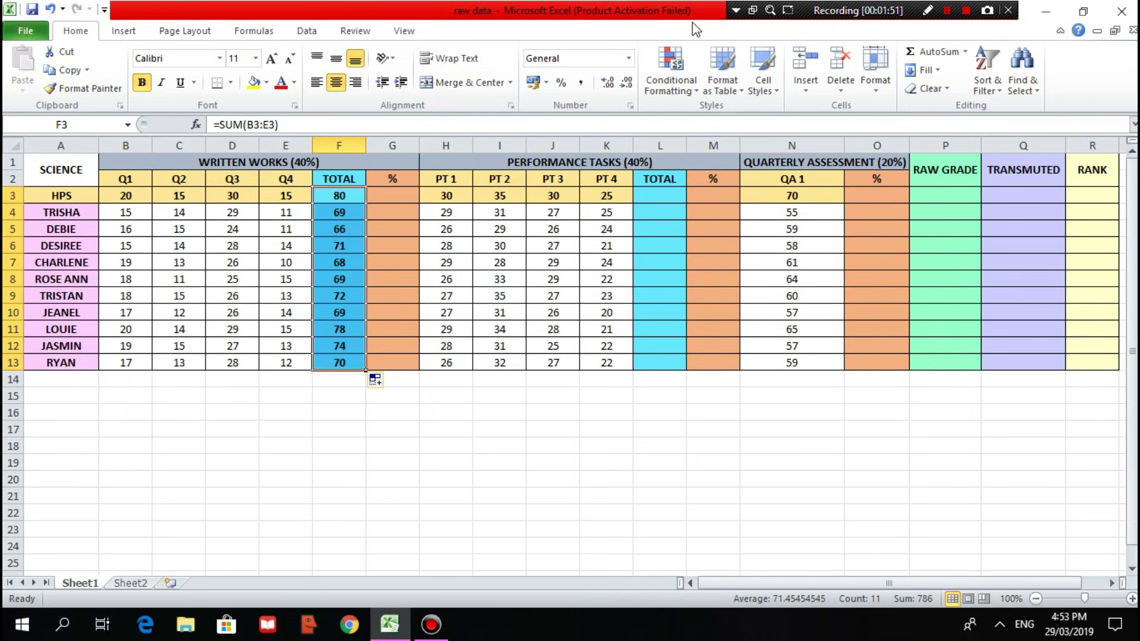
click(947, 11)
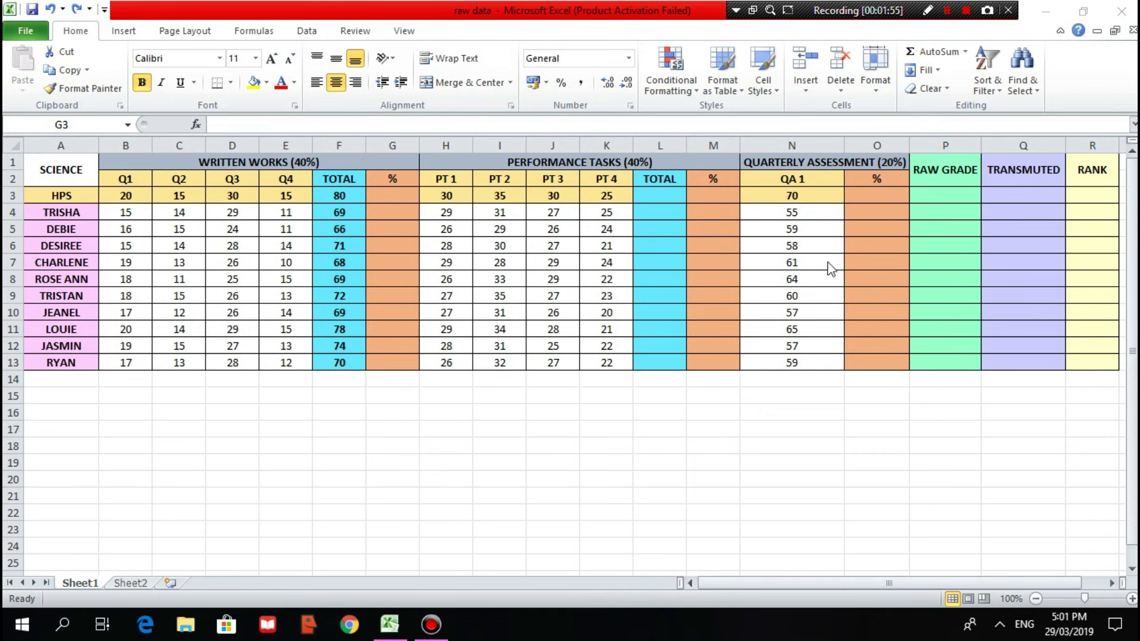
Calculate the HPS row's written works percentage in G3 with the formula =(F3/F$3)*100
click(379, 194)
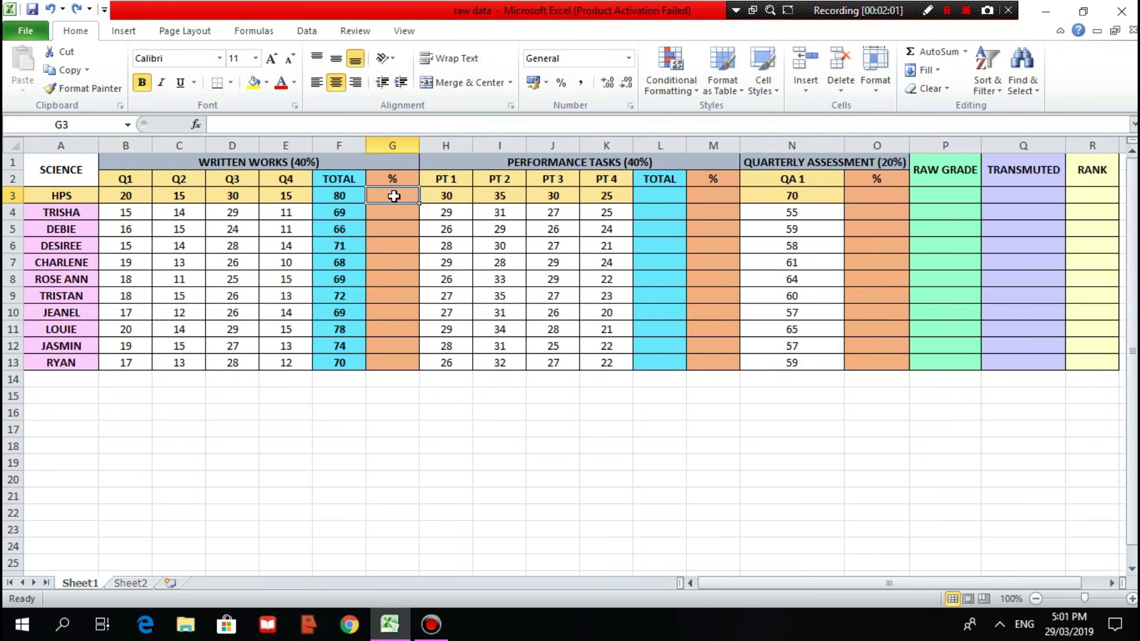
click(407, 123)
text(=)
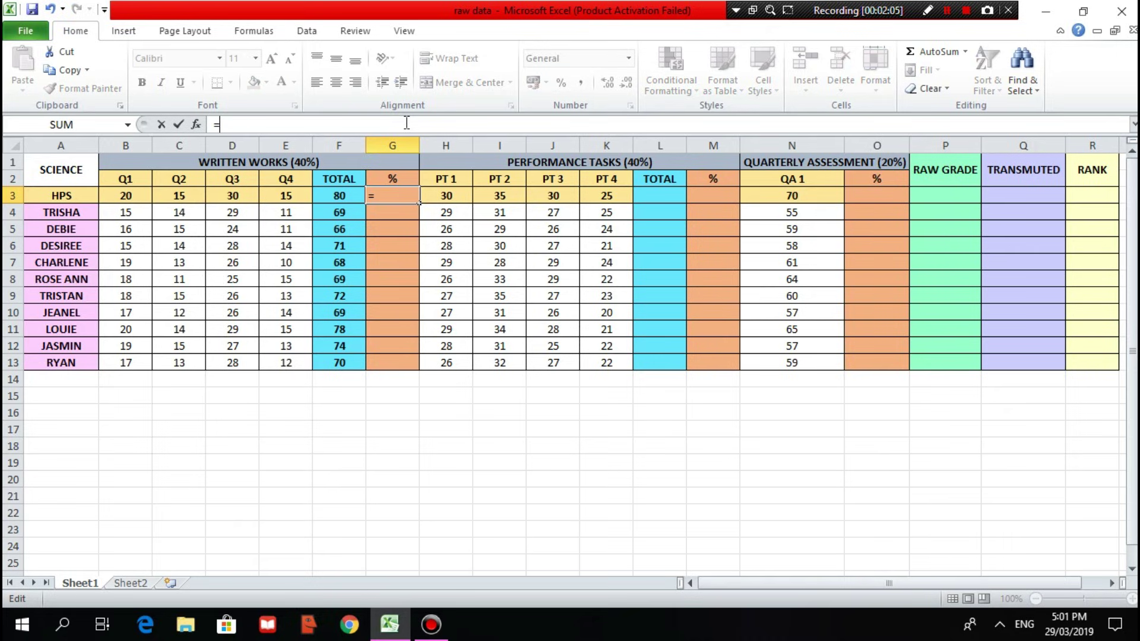
text((F3/F)
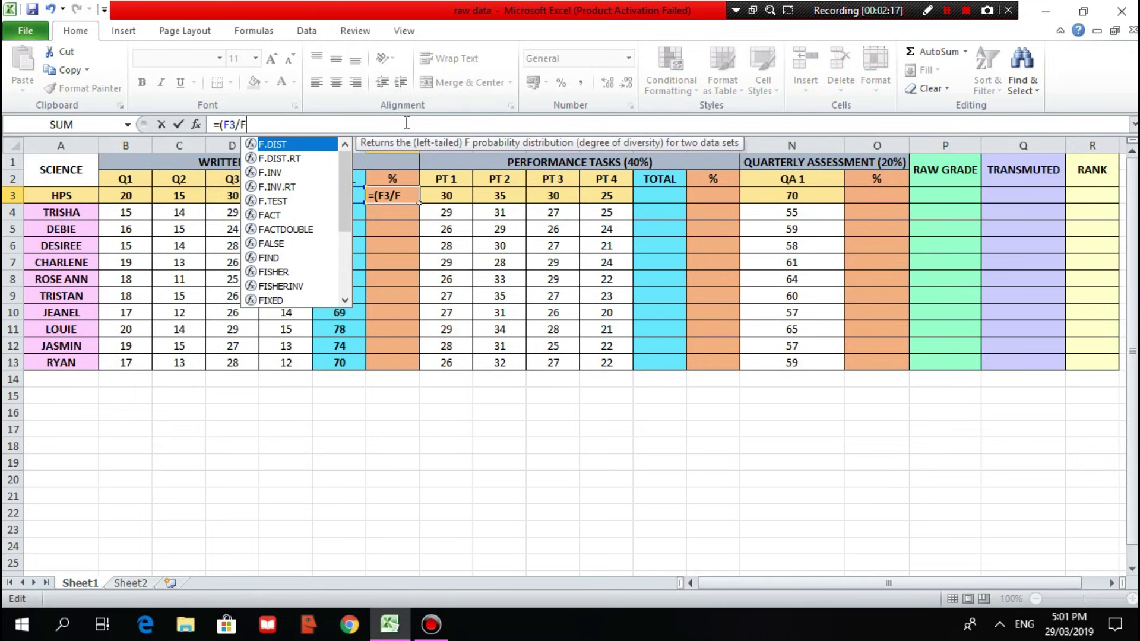
text($3))
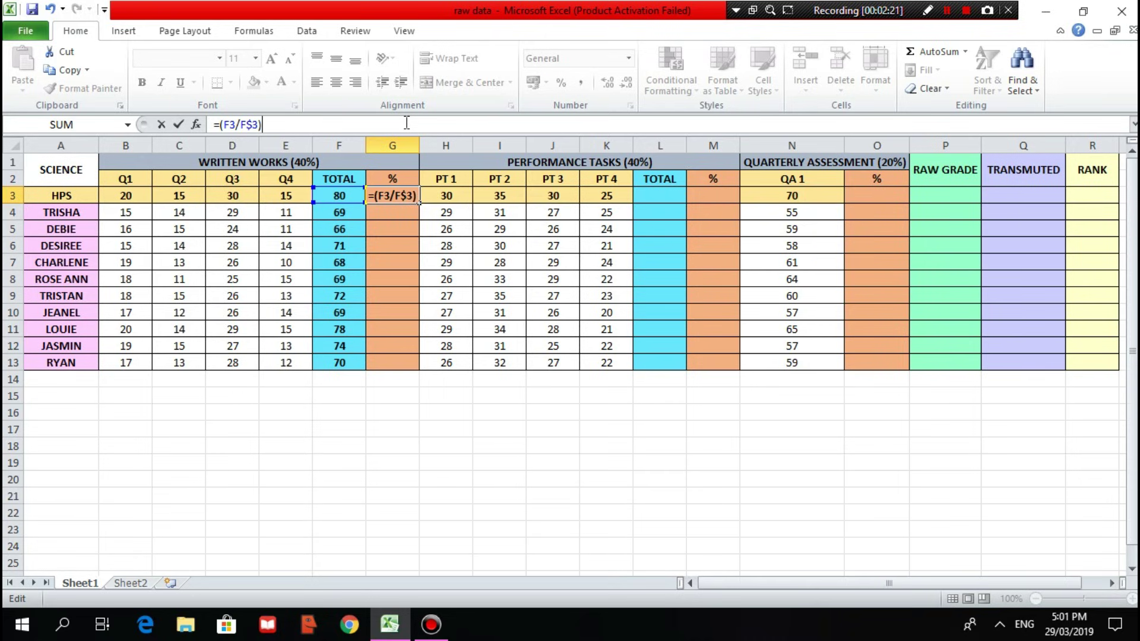
text(*100)
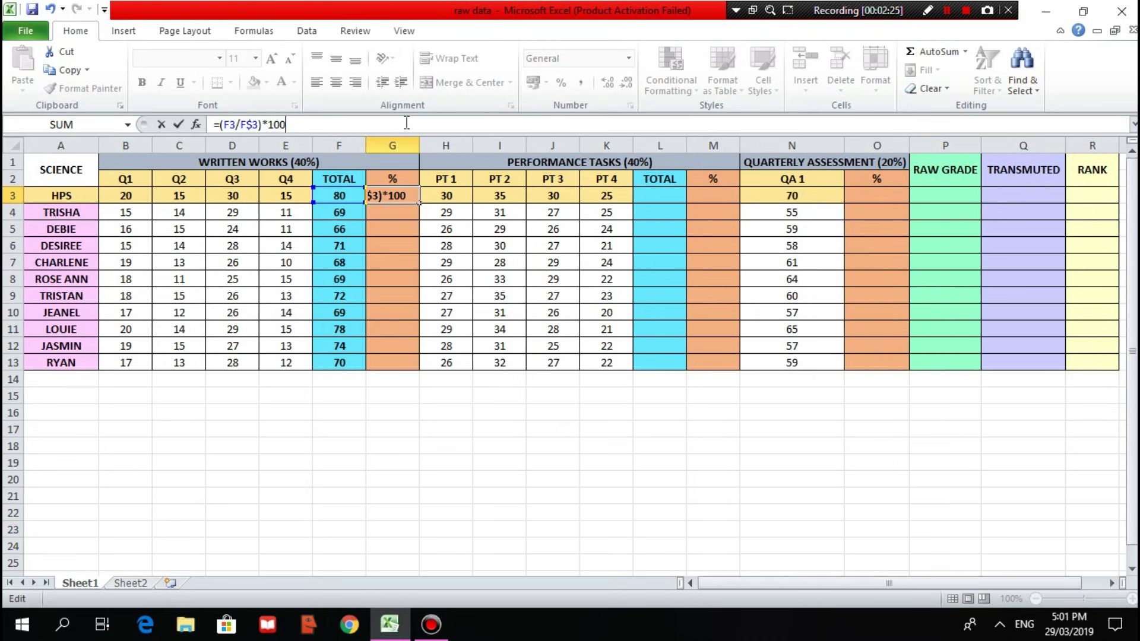
key(Return)
click(407, 197)
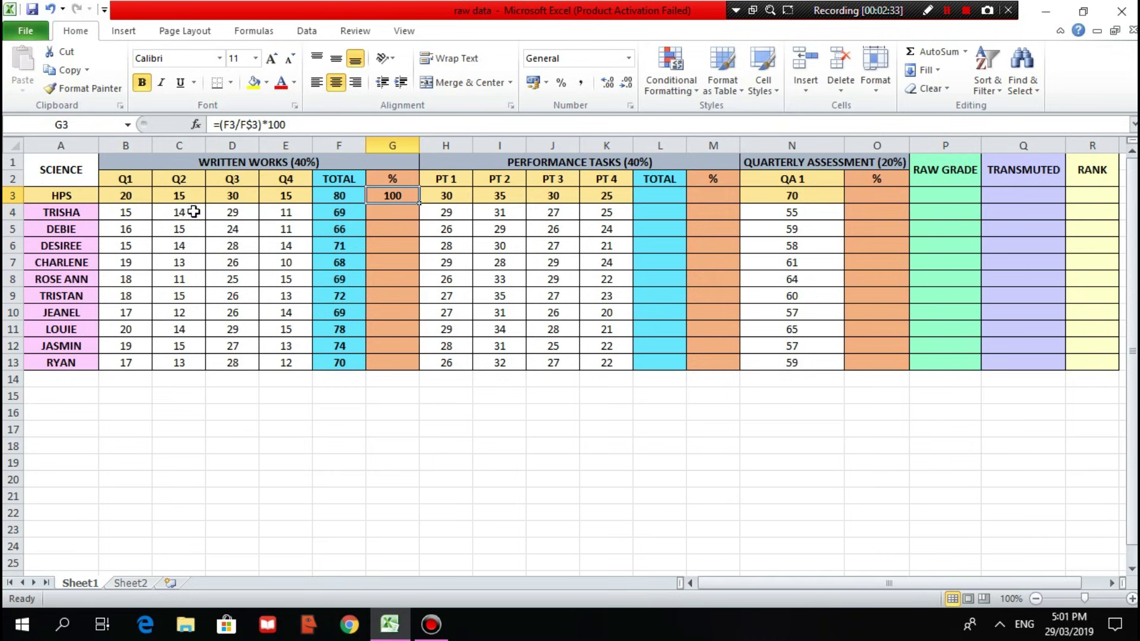
click(331, 197)
click(386, 198)
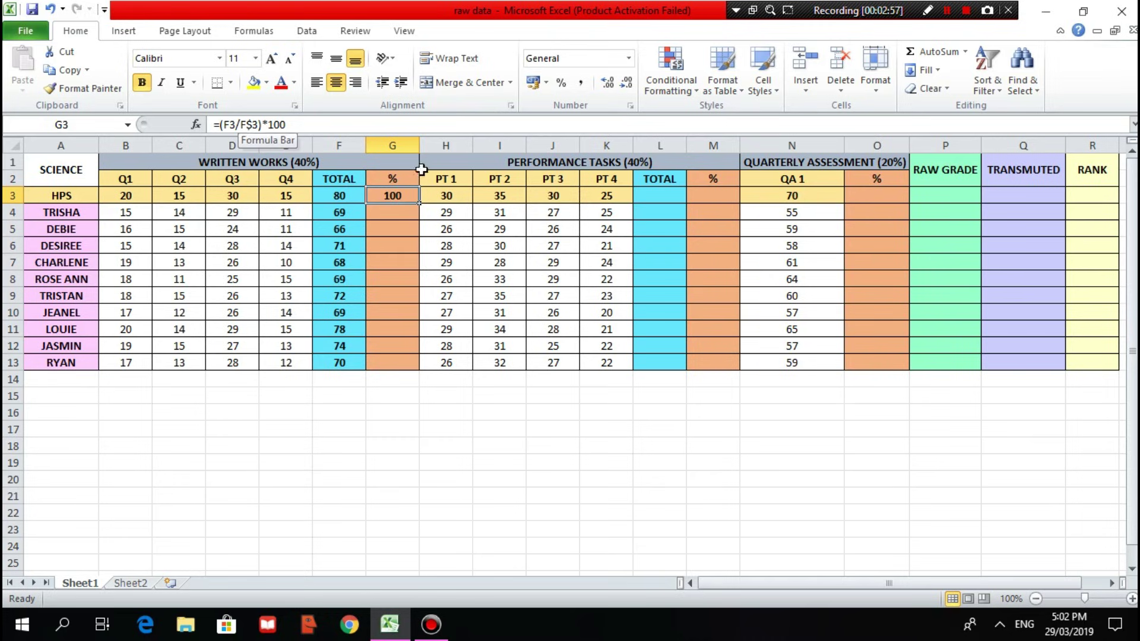
double_click(410, 192)
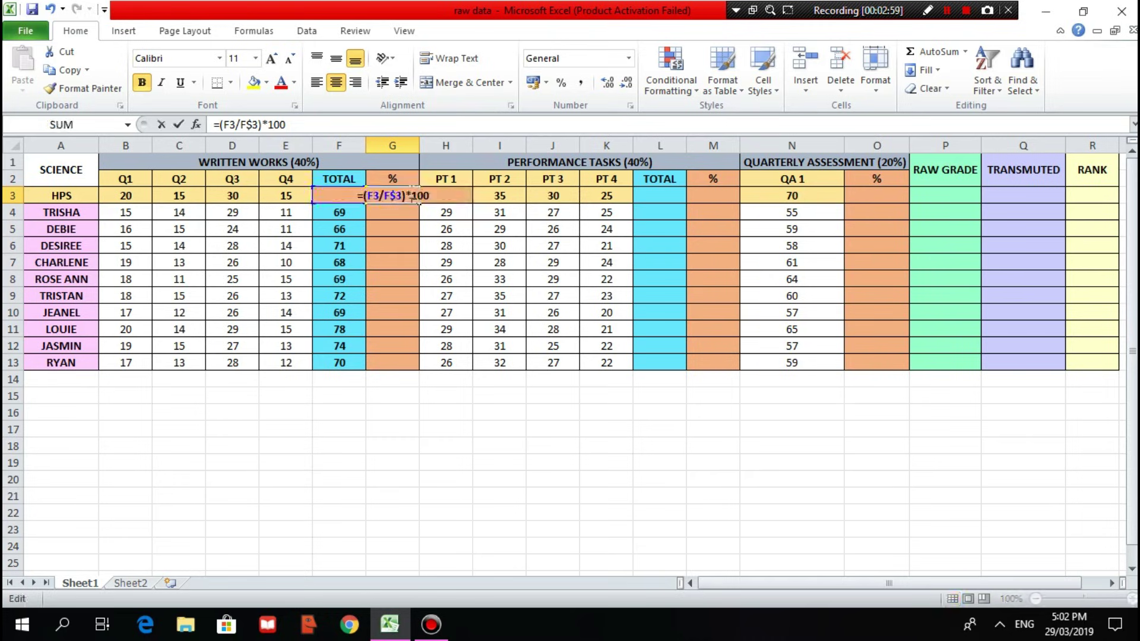
click(413, 229)
click(409, 213)
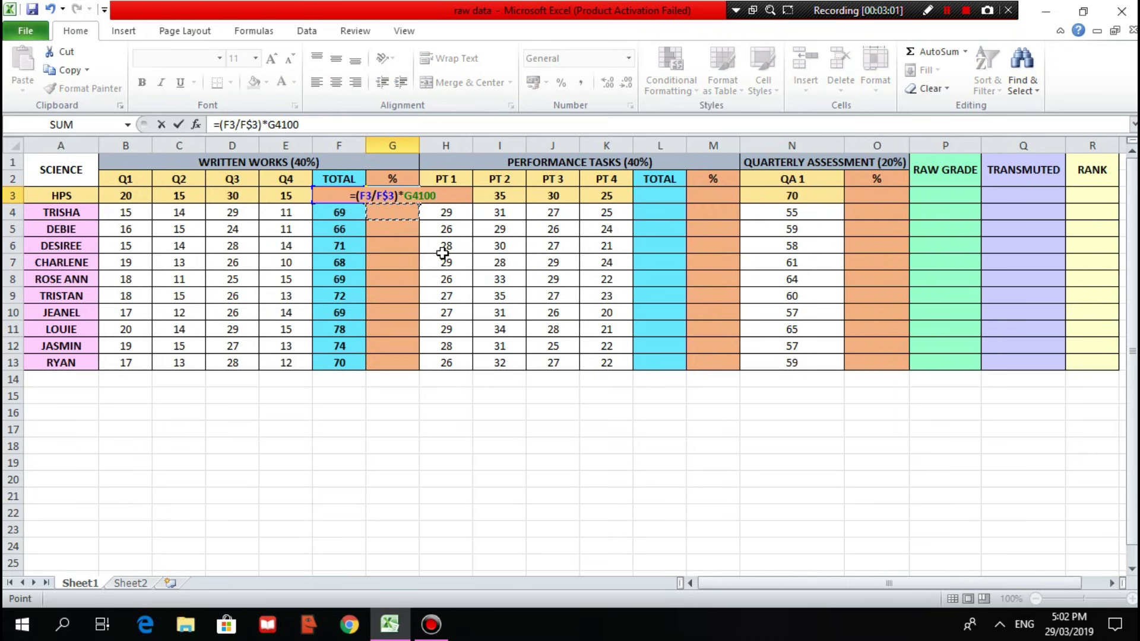
key(Escape)
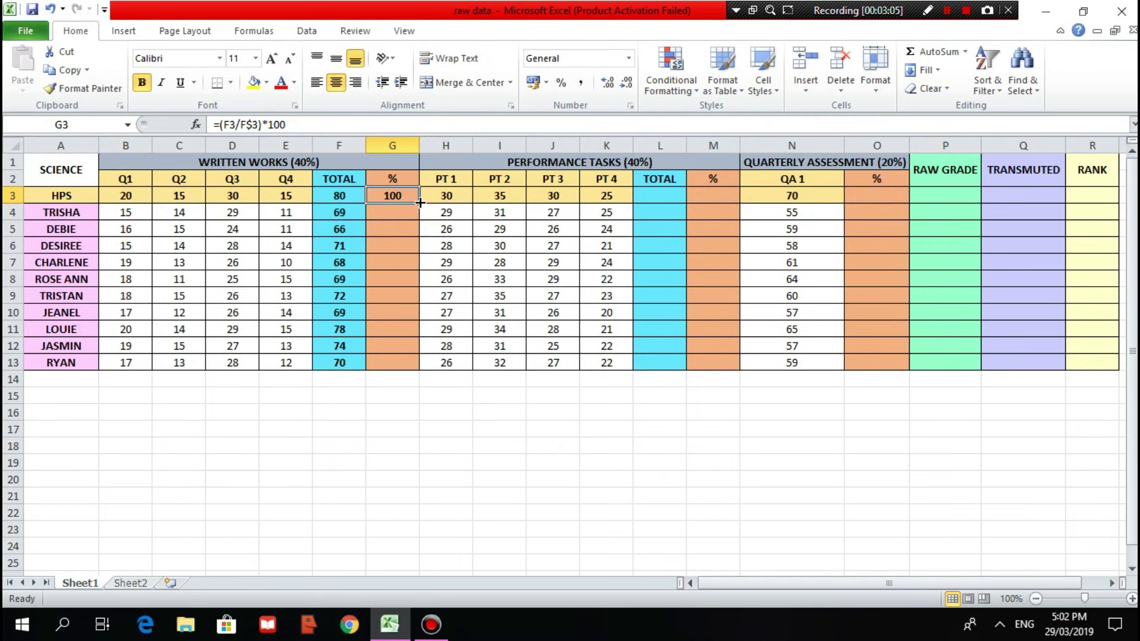
Fill the written works percentage formula from G3 down to G13 and display the results with two decimal places
drag(419, 202, 406, 370)
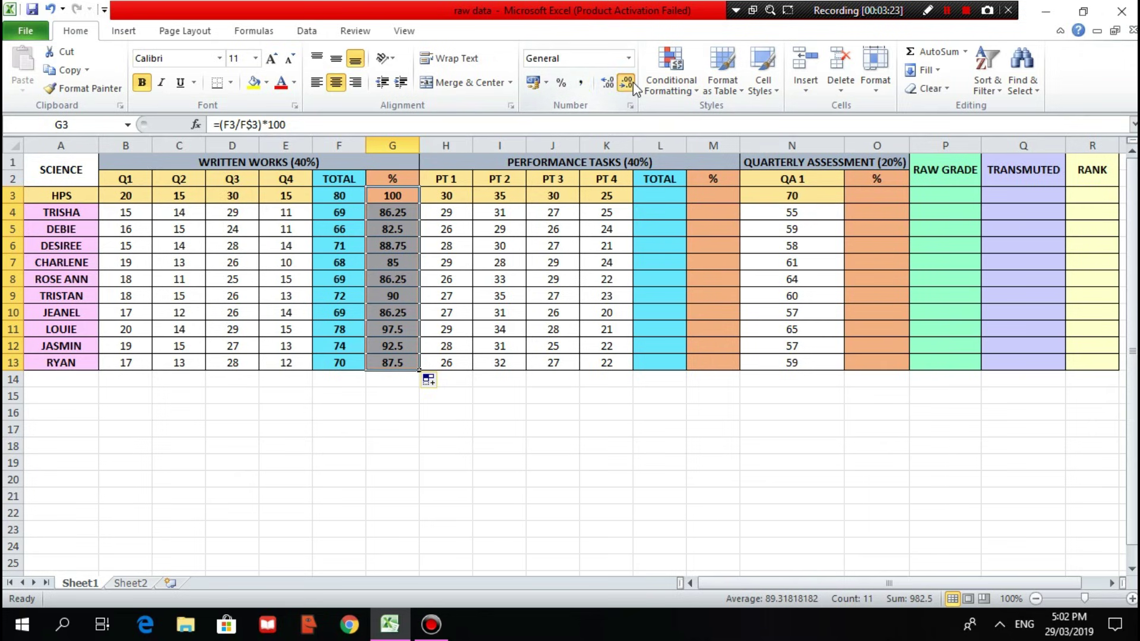
click(610, 88)
click(609, 89)
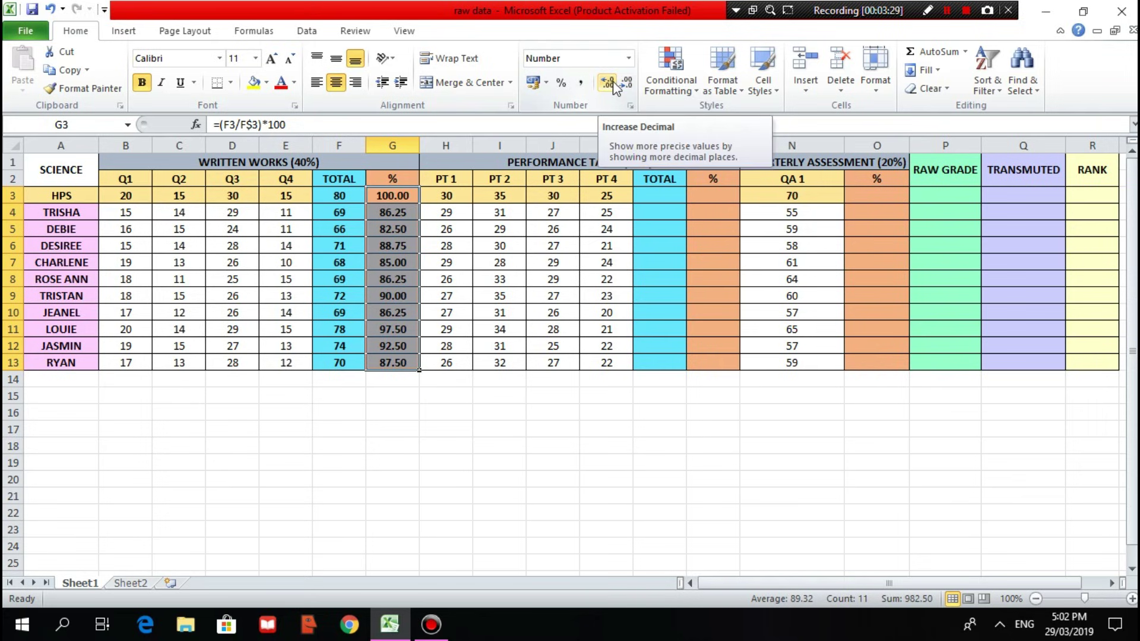
Total the HPS row's performance task scores in L3 with =SUM(H3:K3) and fill the formula down to L13
click(643, 292)
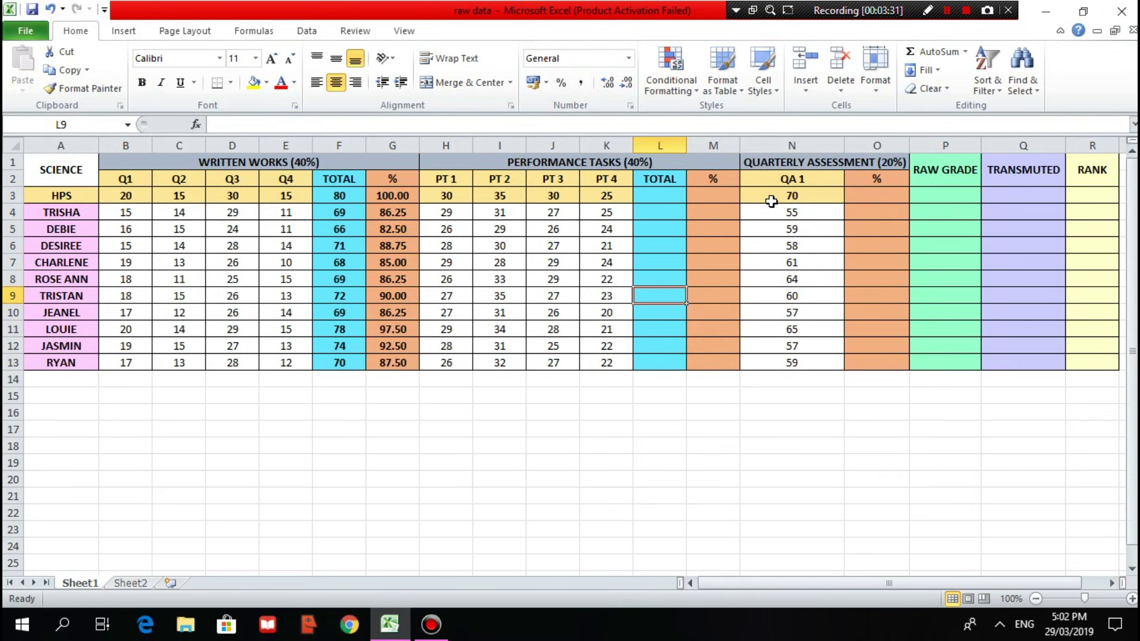
click(670, 210)
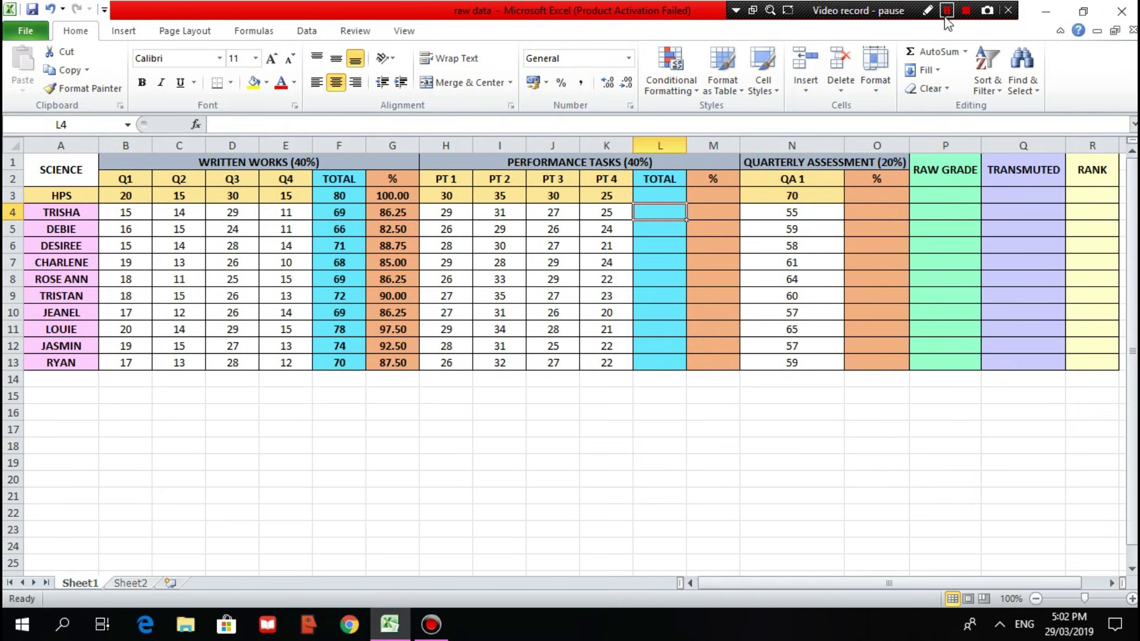
key(Up)
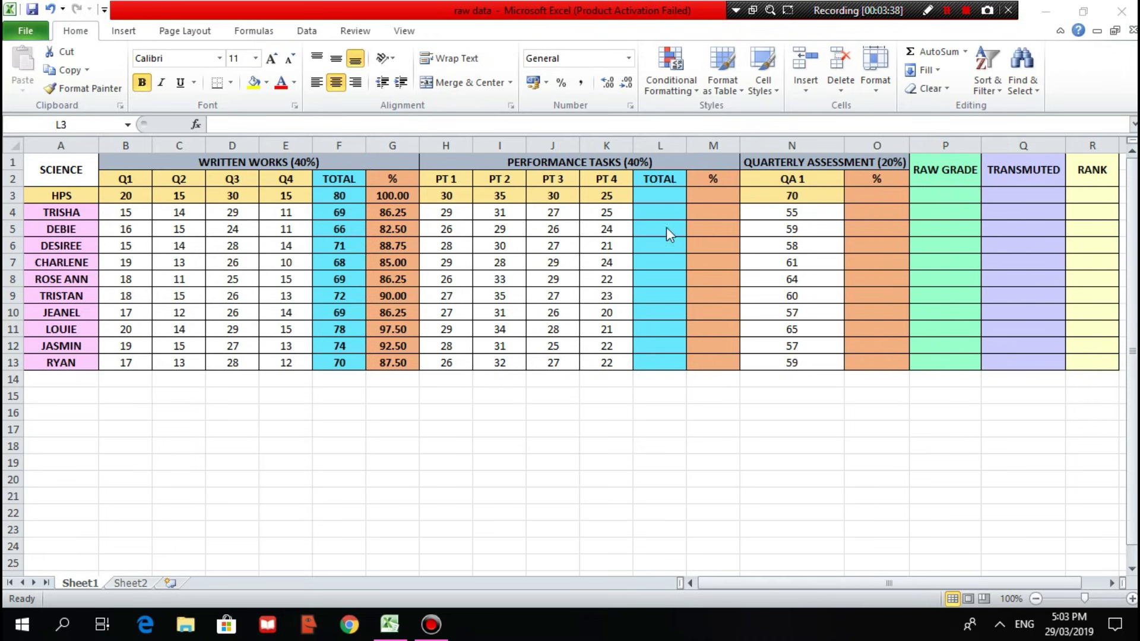
click(666, 193)
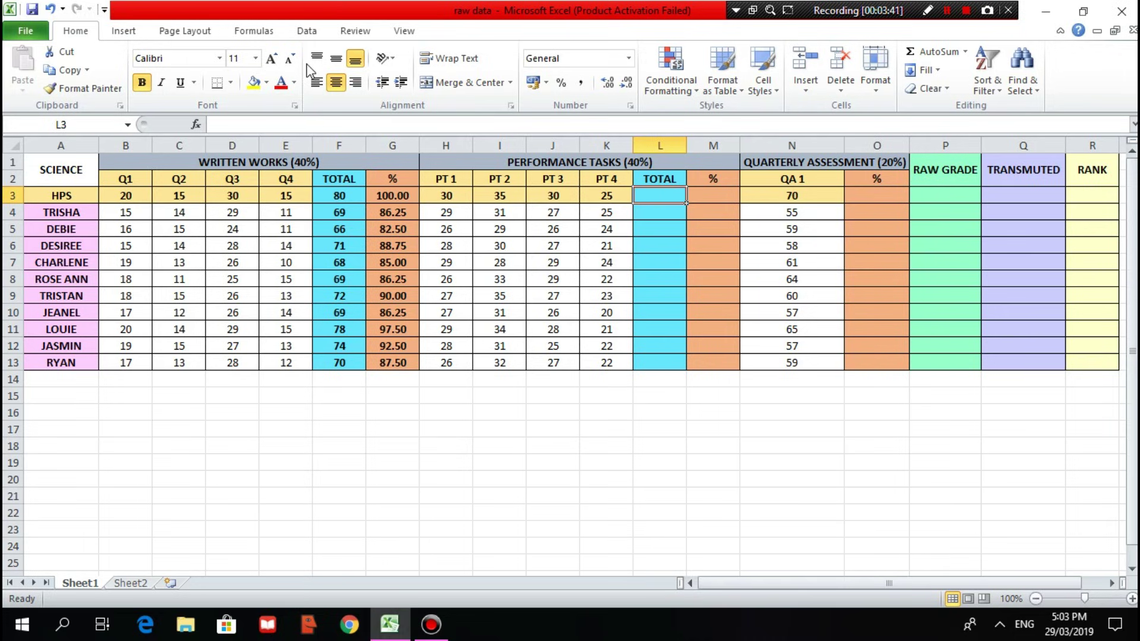
click(403, 132)
text(=SUM)
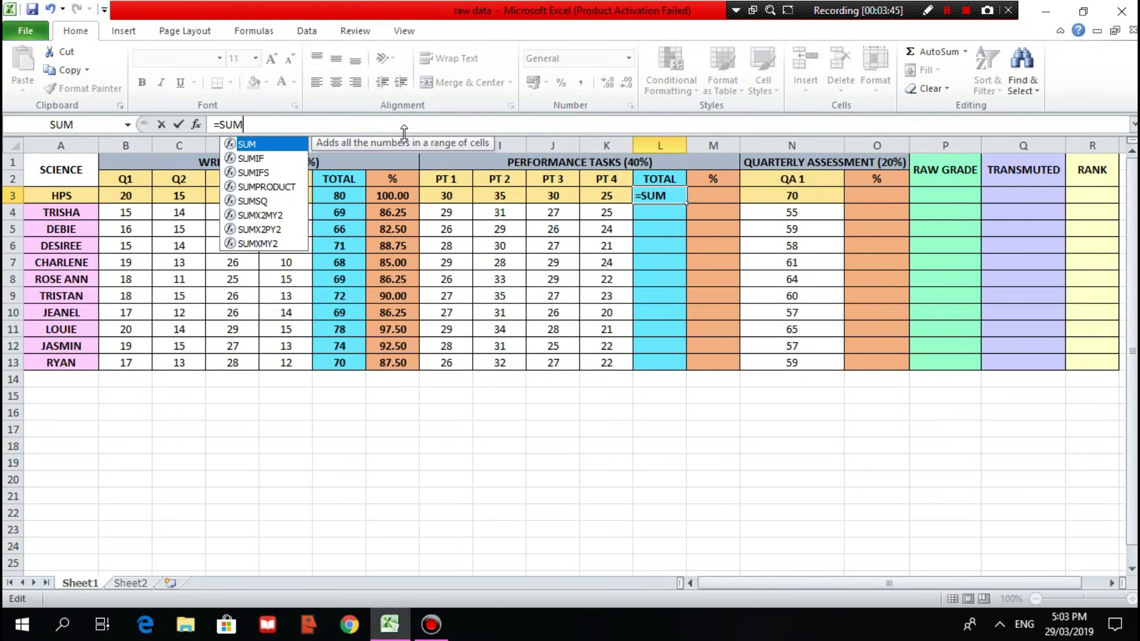
text(()
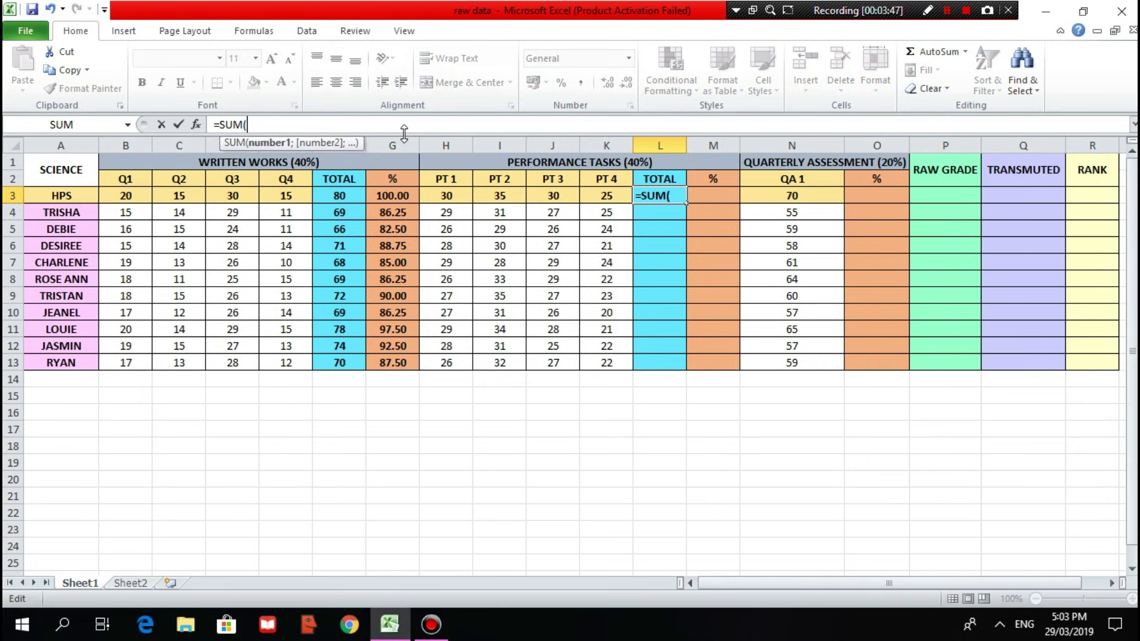
text(H)
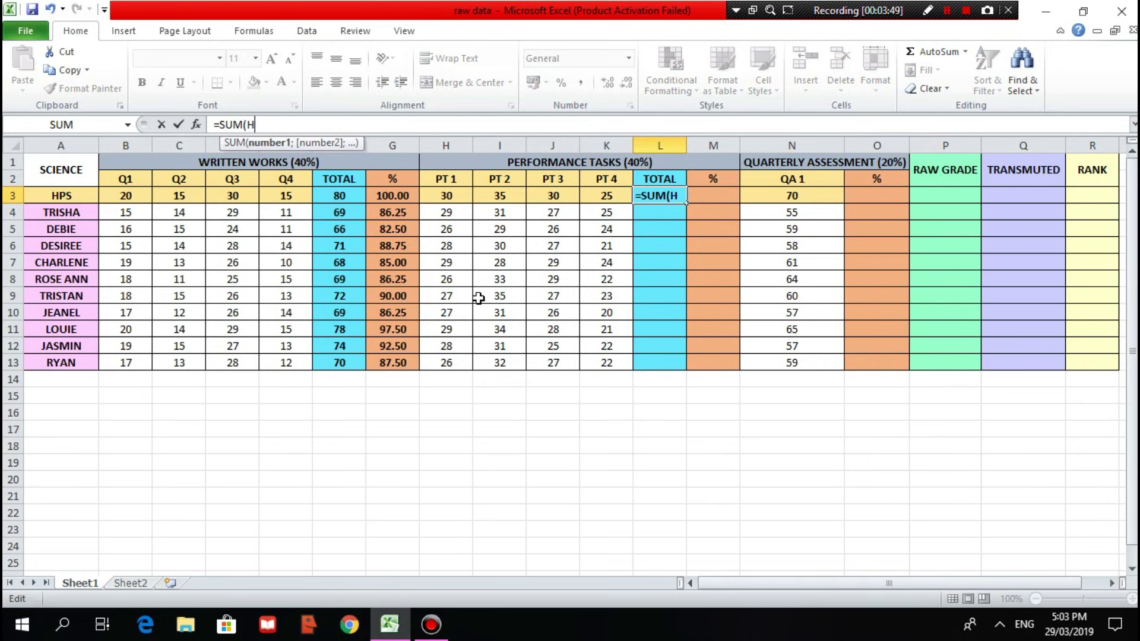
text(3:)
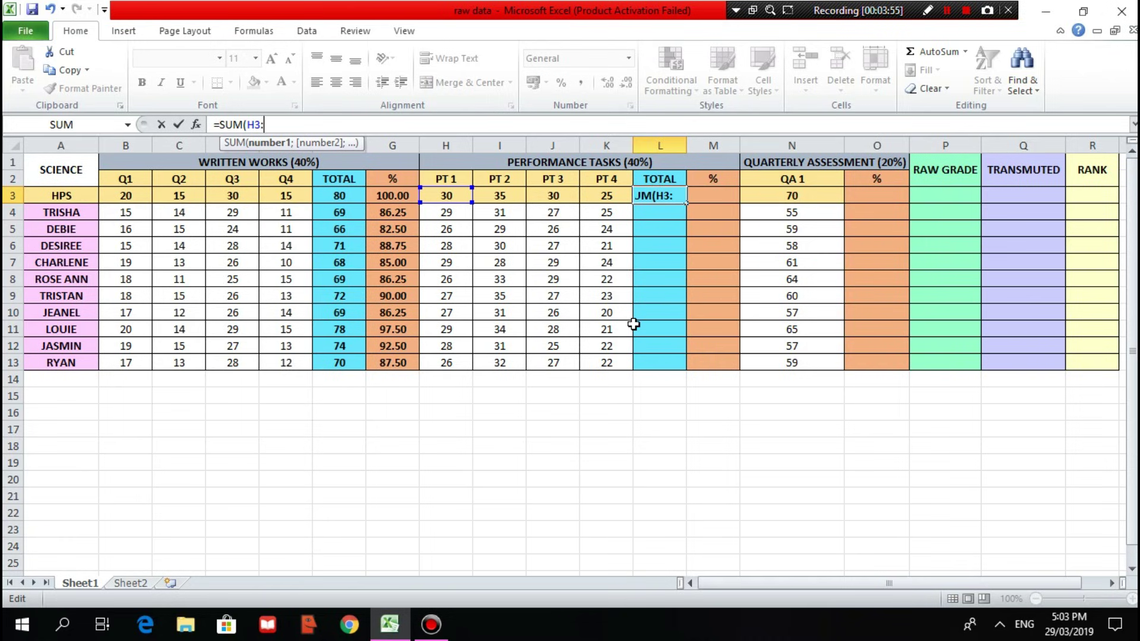
text(K3))
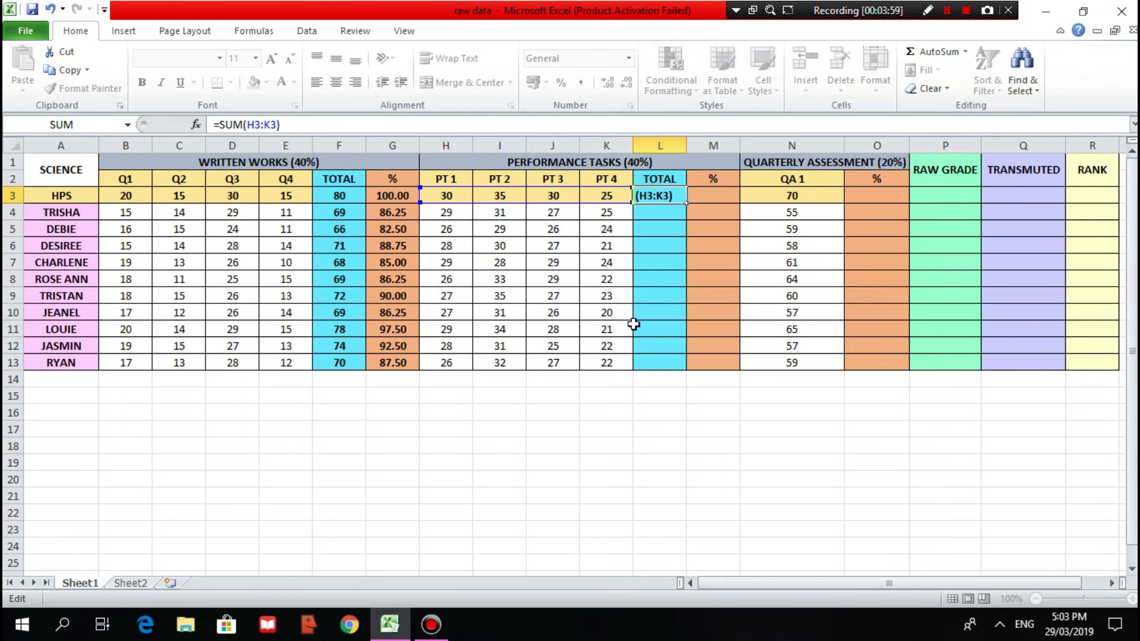
key(Return)
click(673, 197)
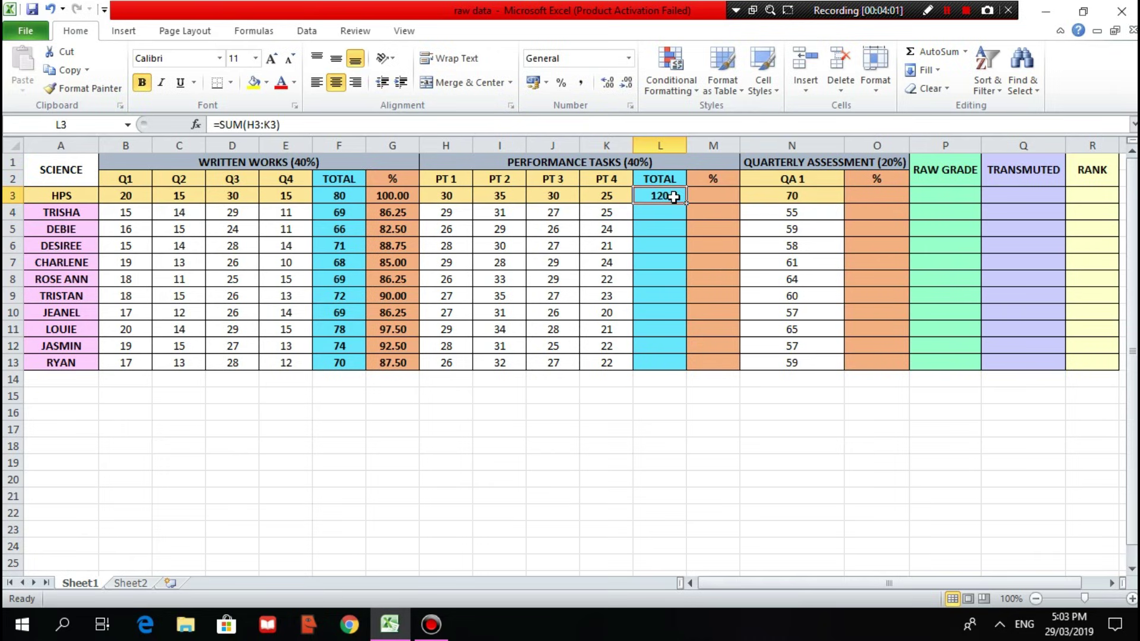
drag(687, 203, 687, 367)
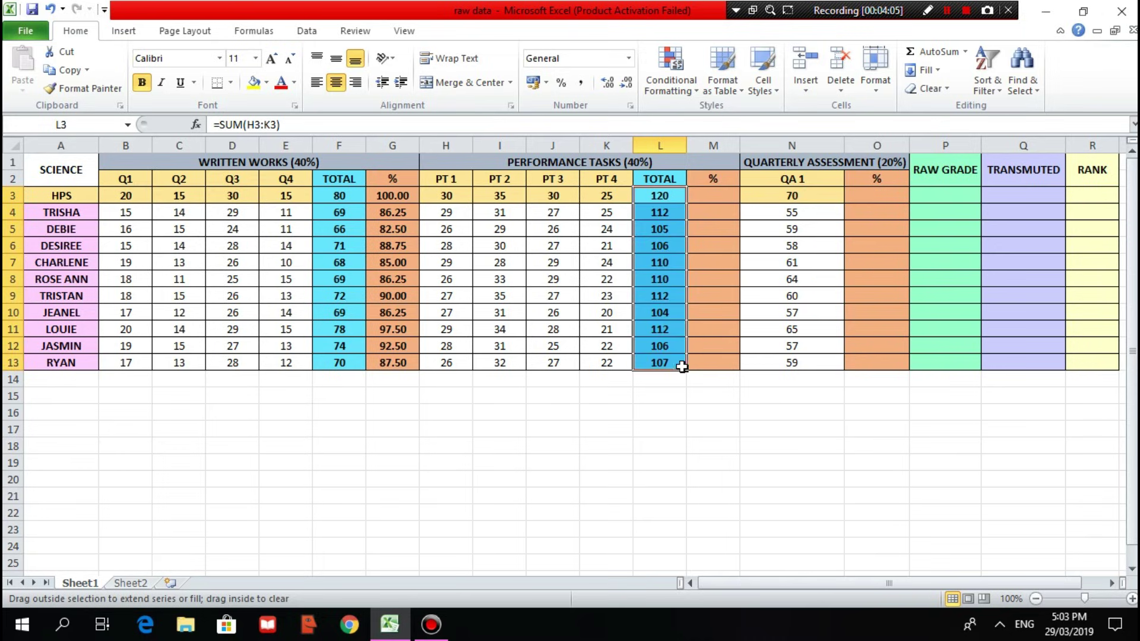
Calculate the HPS row's performance tasks percentage in M3 with the formula =(L3/L$3)*100
click(715, 194)
text(=(L3)
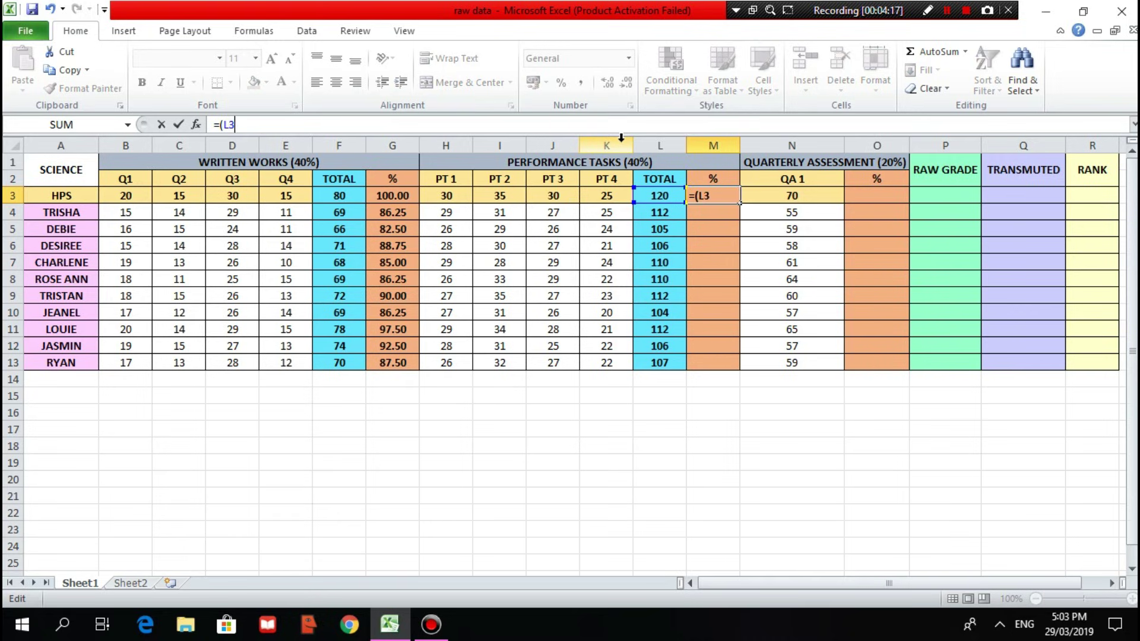
text(/L$3)*100)
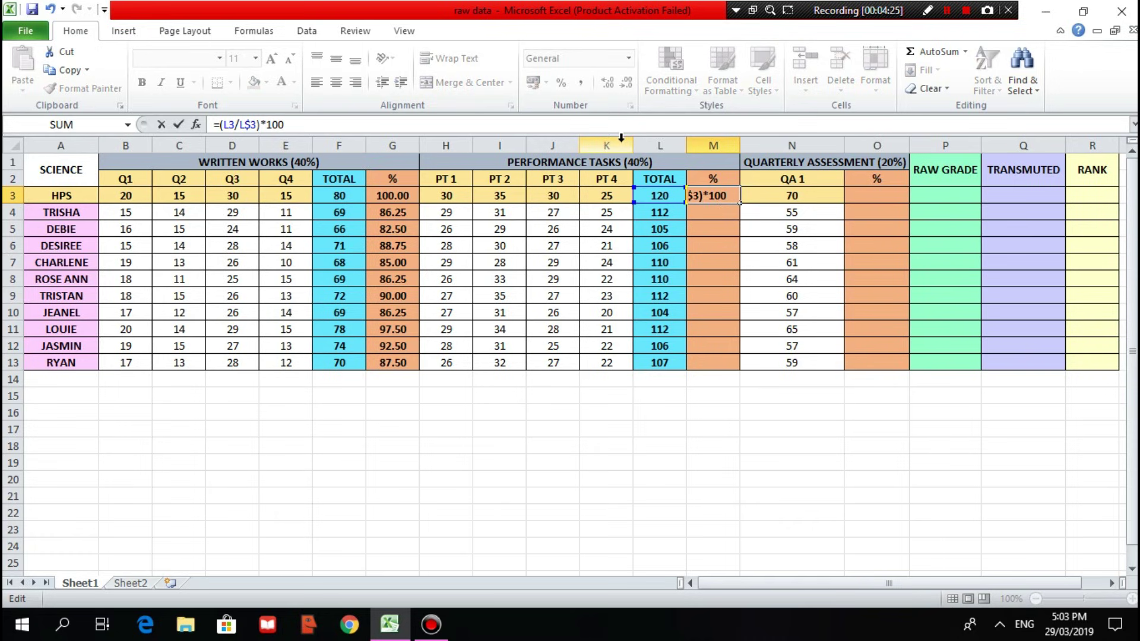
key(Return)
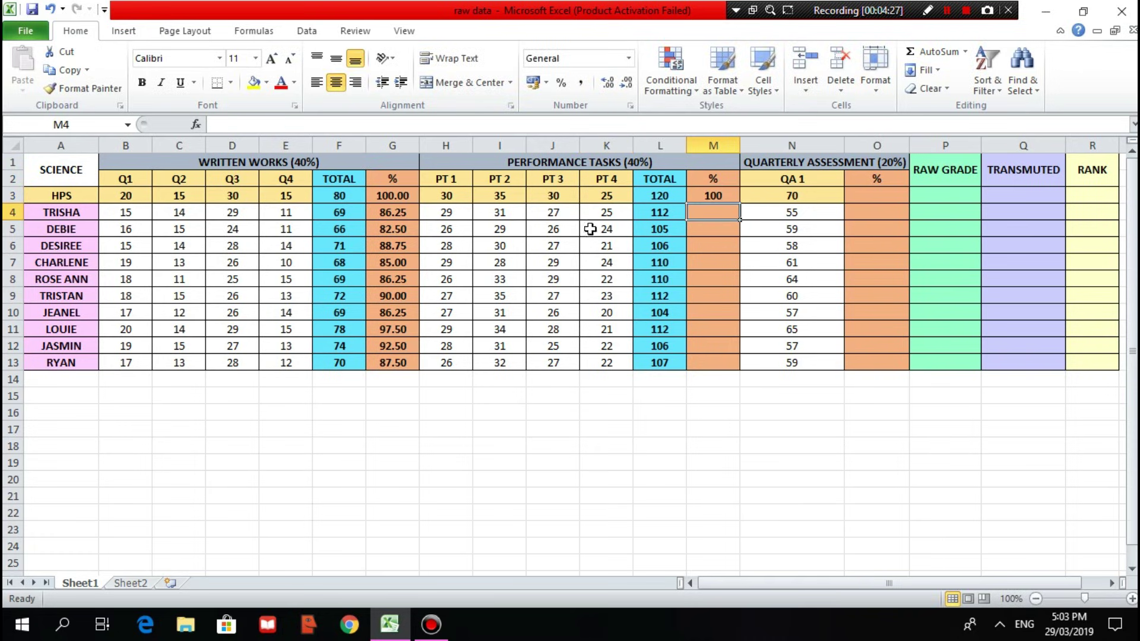
Fill the performance tasks percentage formula from M3 down to M13 and display the results with two decimal places
click(720, 196)
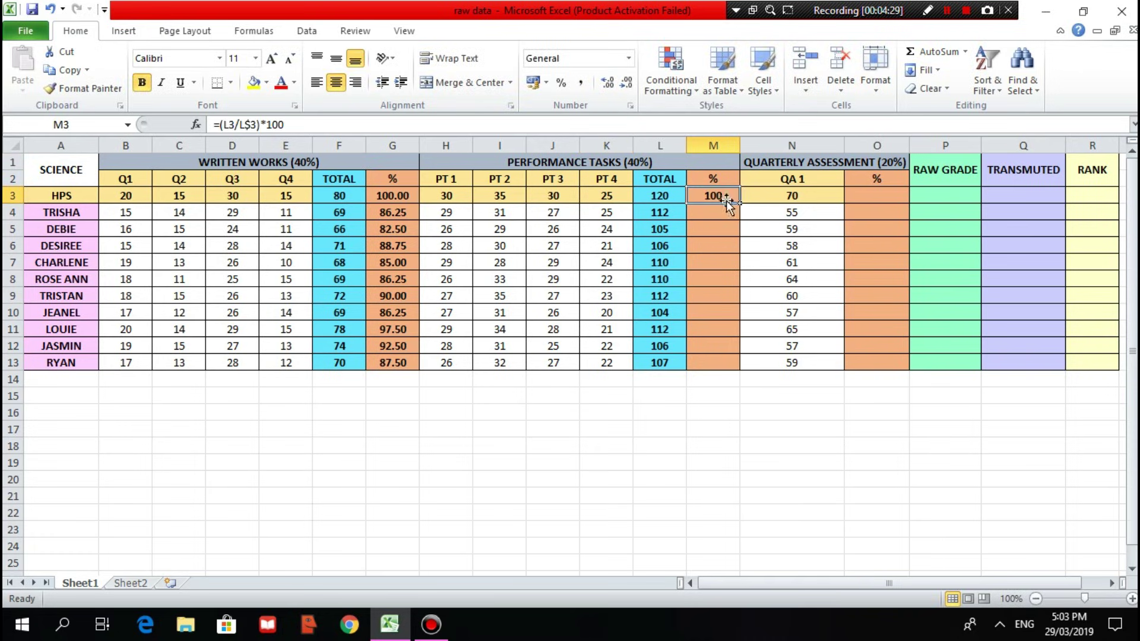
drag(741, 204, 749, 365)
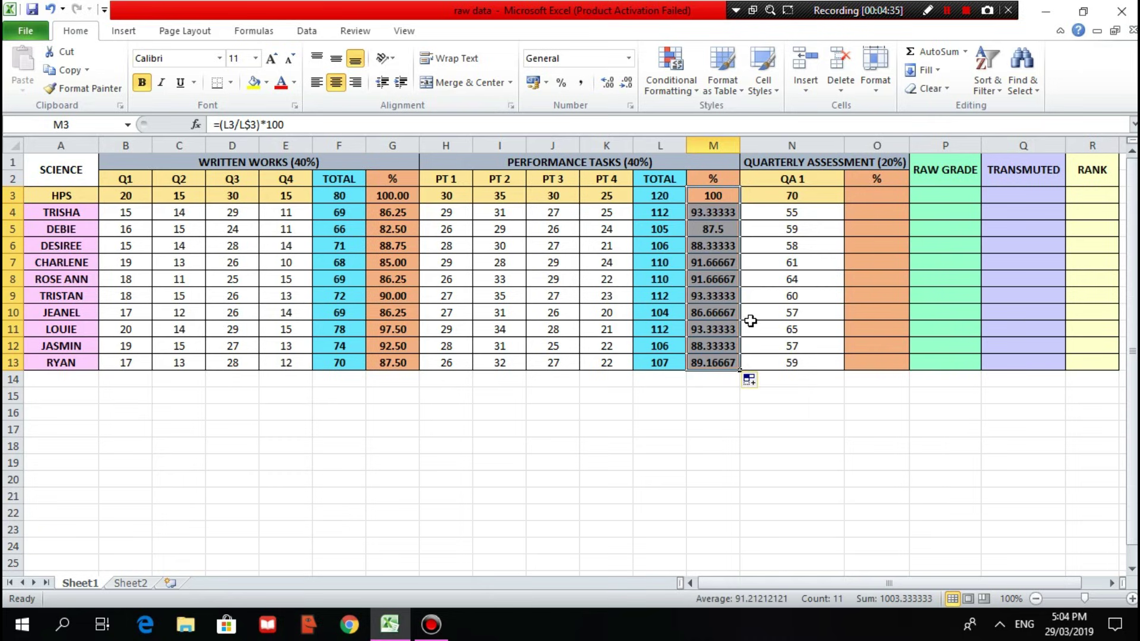
click(607, 87)
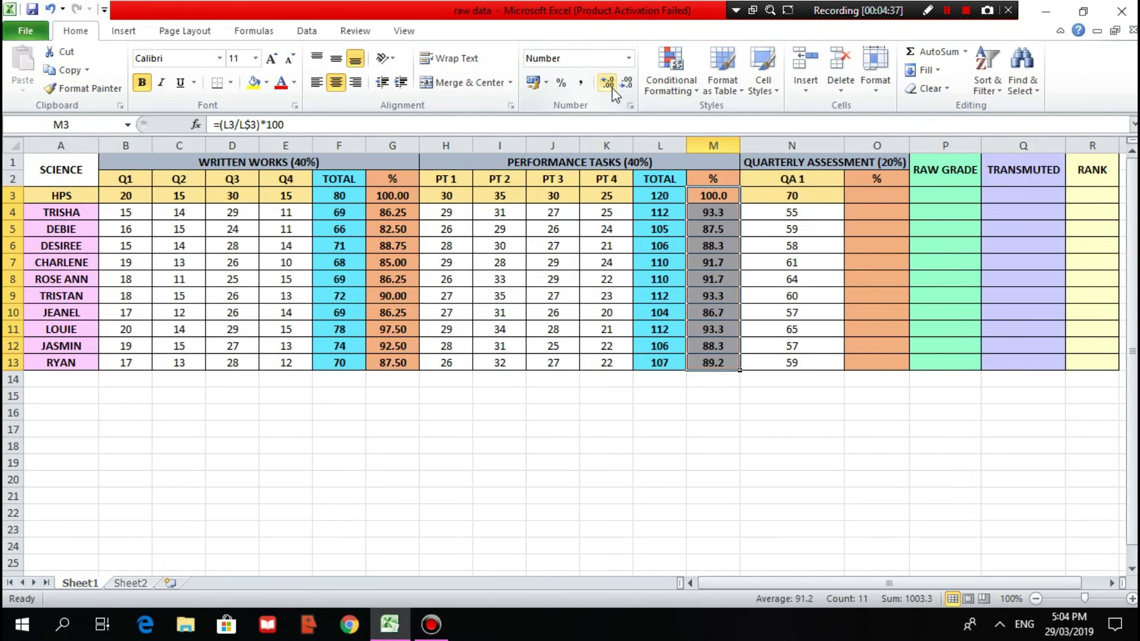
click(610, 87)
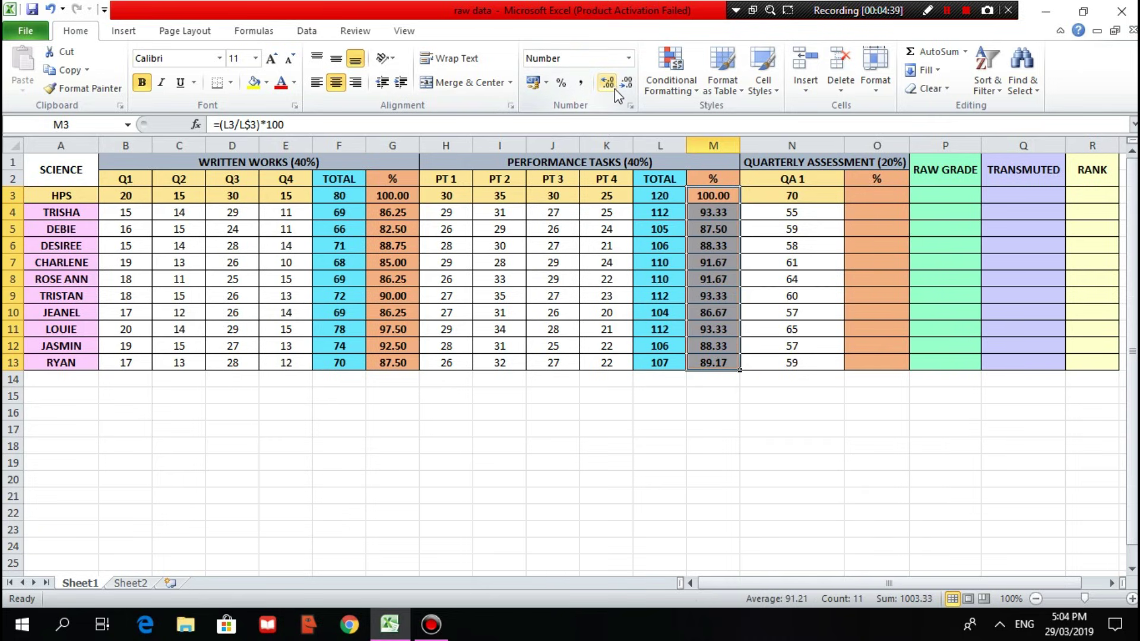
Calculate the HPS row's quarterly assessment percentage in O3 with the formula =(N3/N$3)*100
click(879, 196)
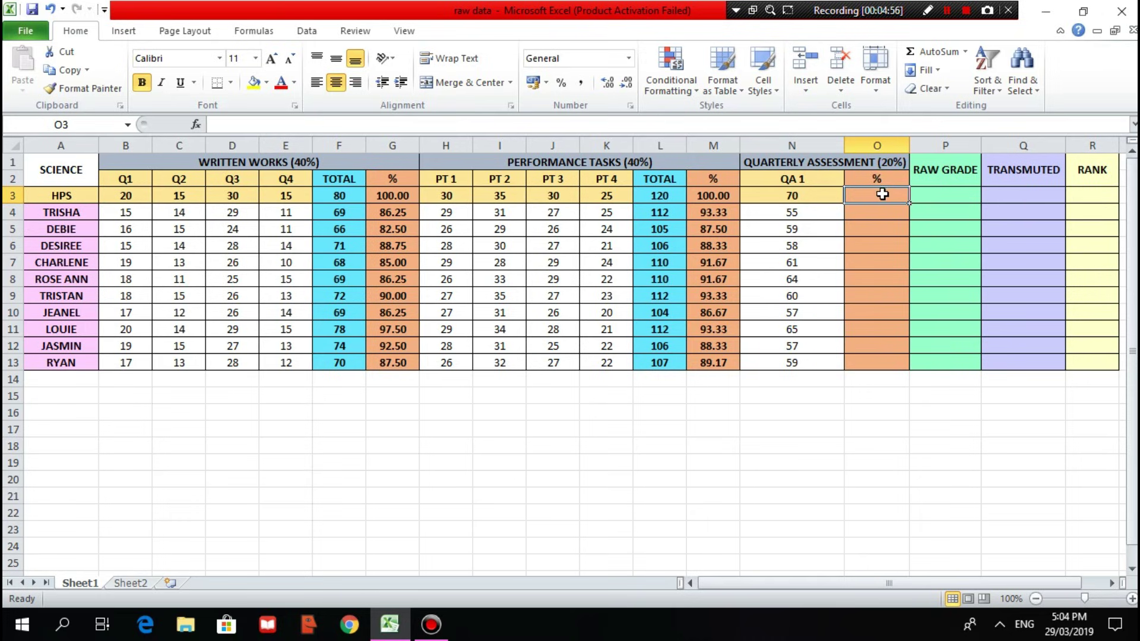
click(906, 121)
text(=)
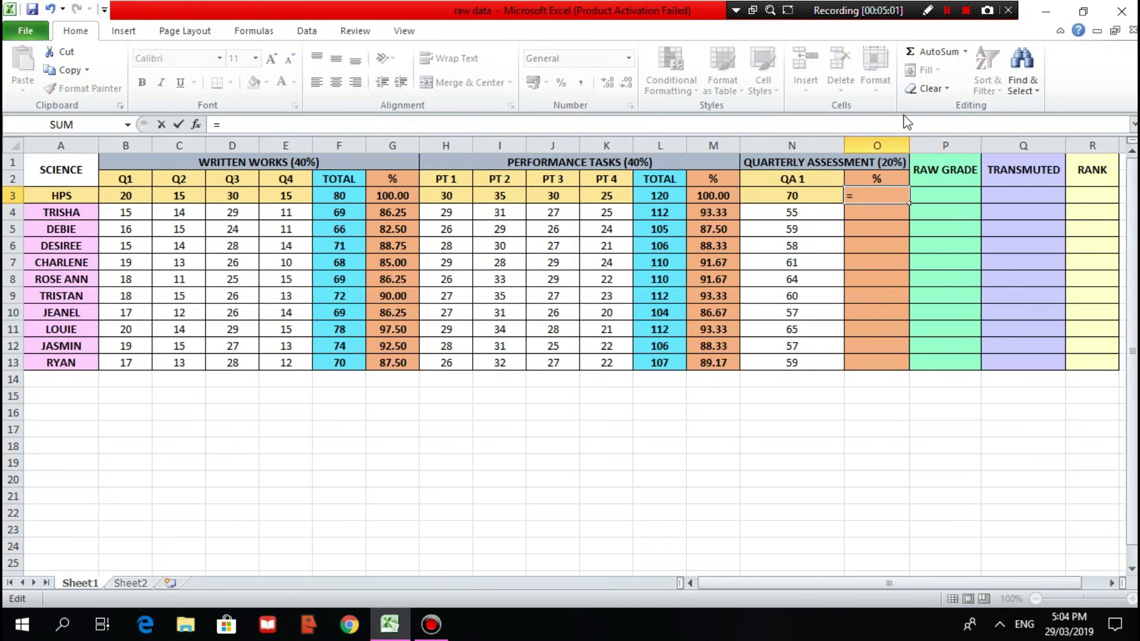
text((N)
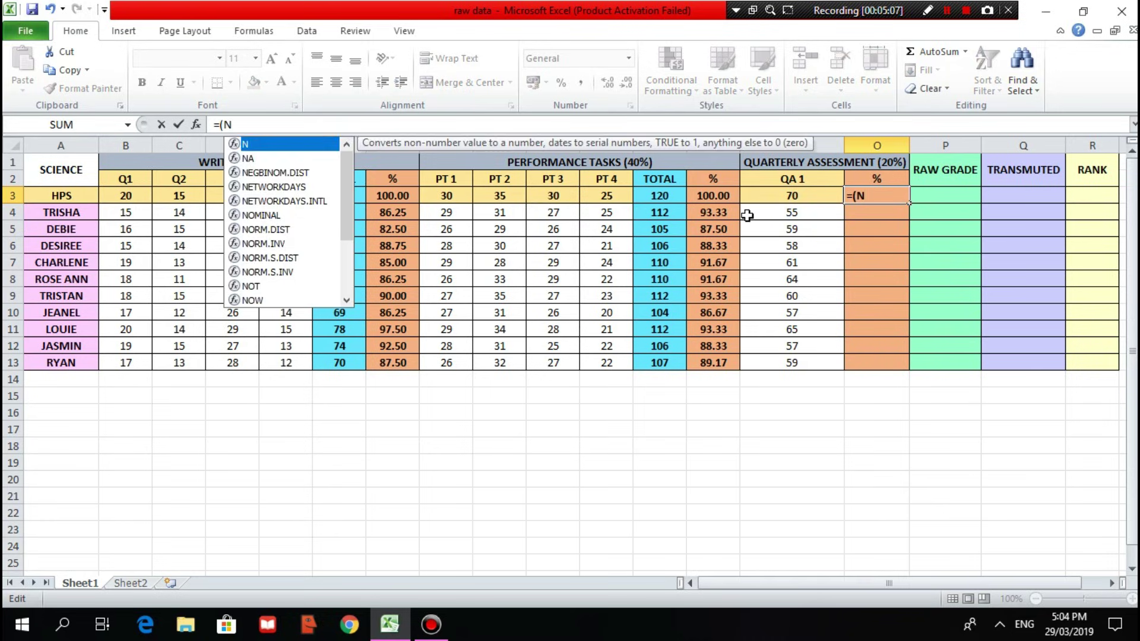
text(3/)
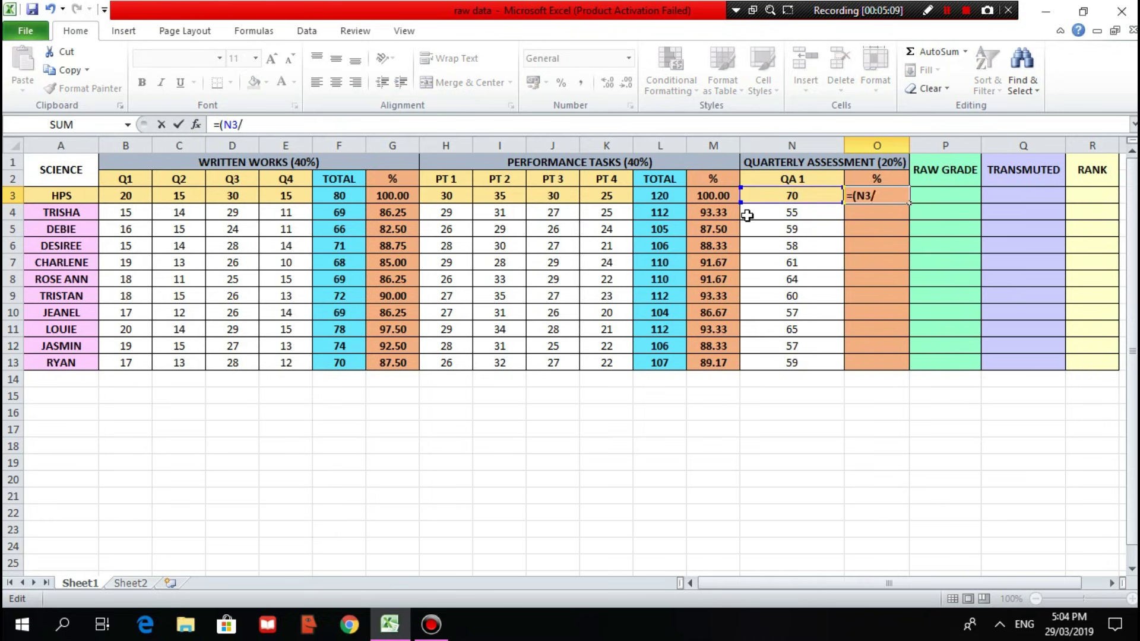
text(N)
text(4)
key(BackSpace)
text($3)*100)
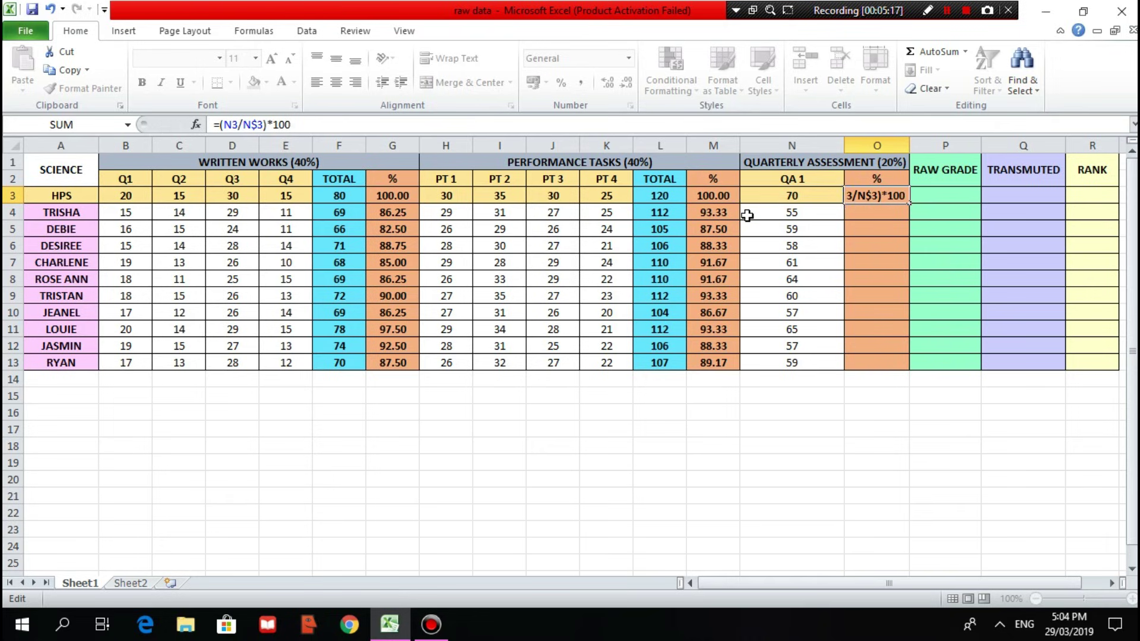
key(Return)
Fill the quarterly assessment percentage formula from O3 down to O13 for all students
click(871, 181)
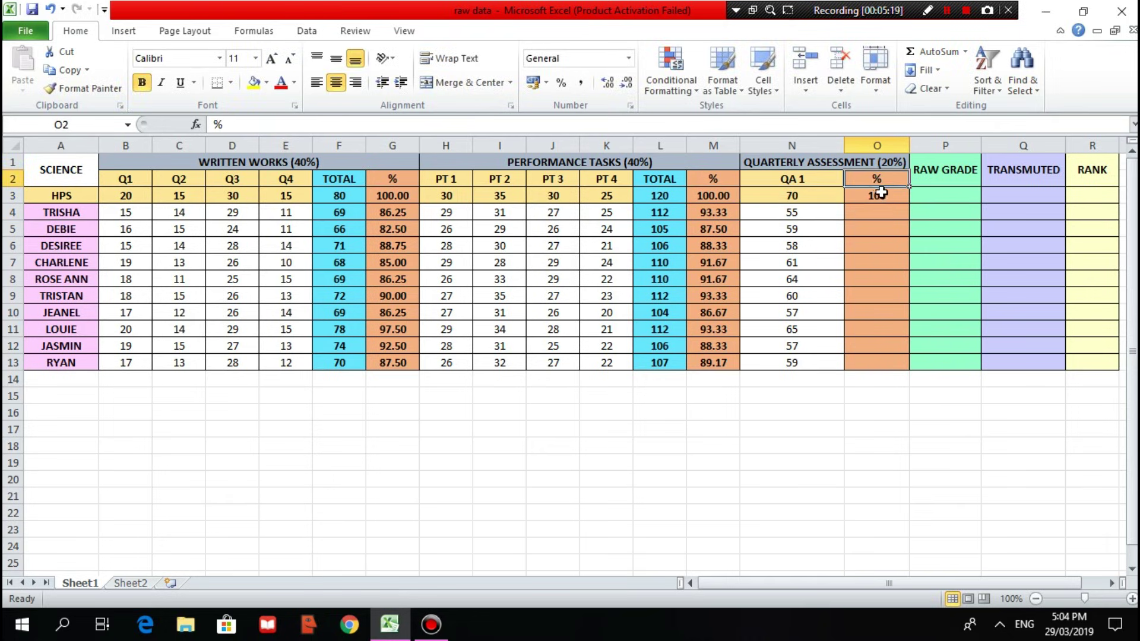
click(895, 195)
drag(909, 202, 914, 365)
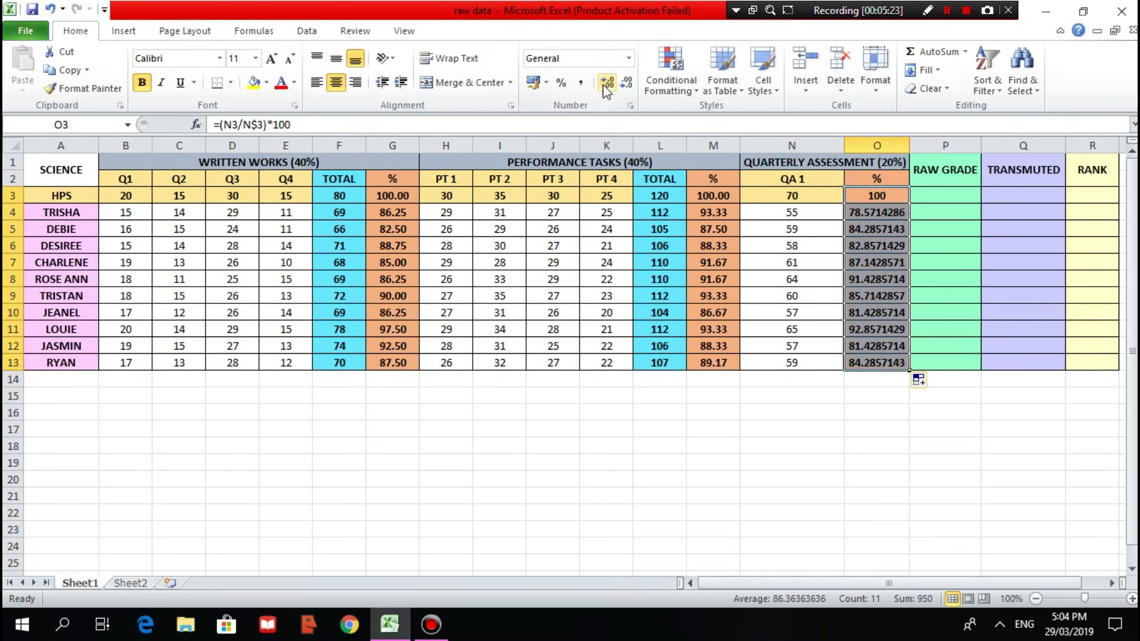
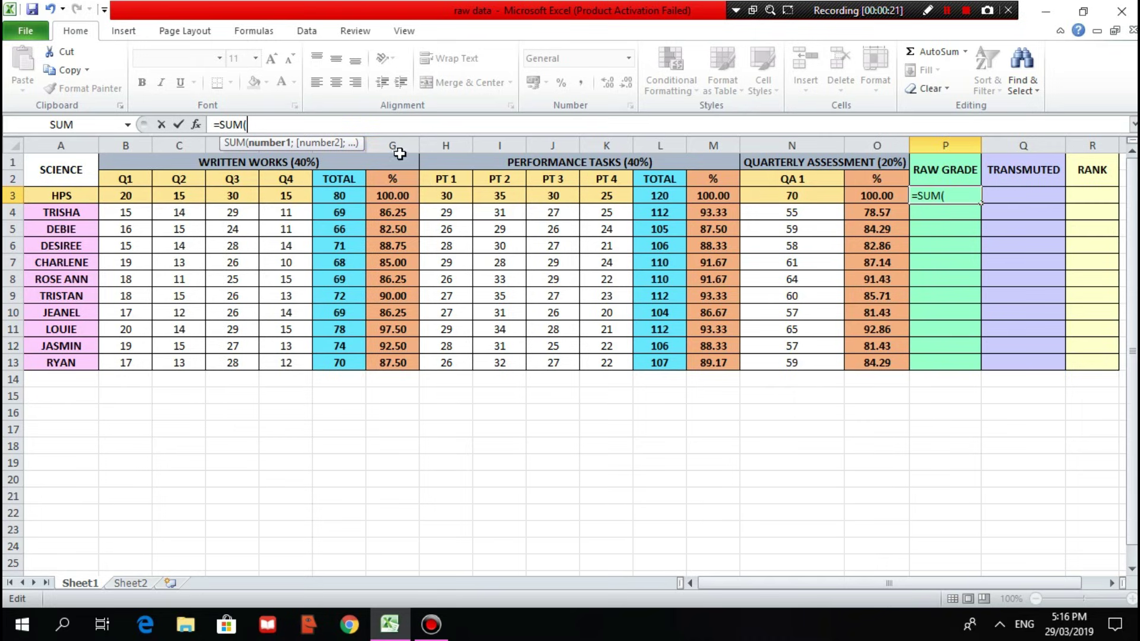
Compute the HPS row's weighted raw grade in P3 with the formula =SUM(G3*0.4)+(M3*0.4)+(O3*0.2)
text(G3*0)
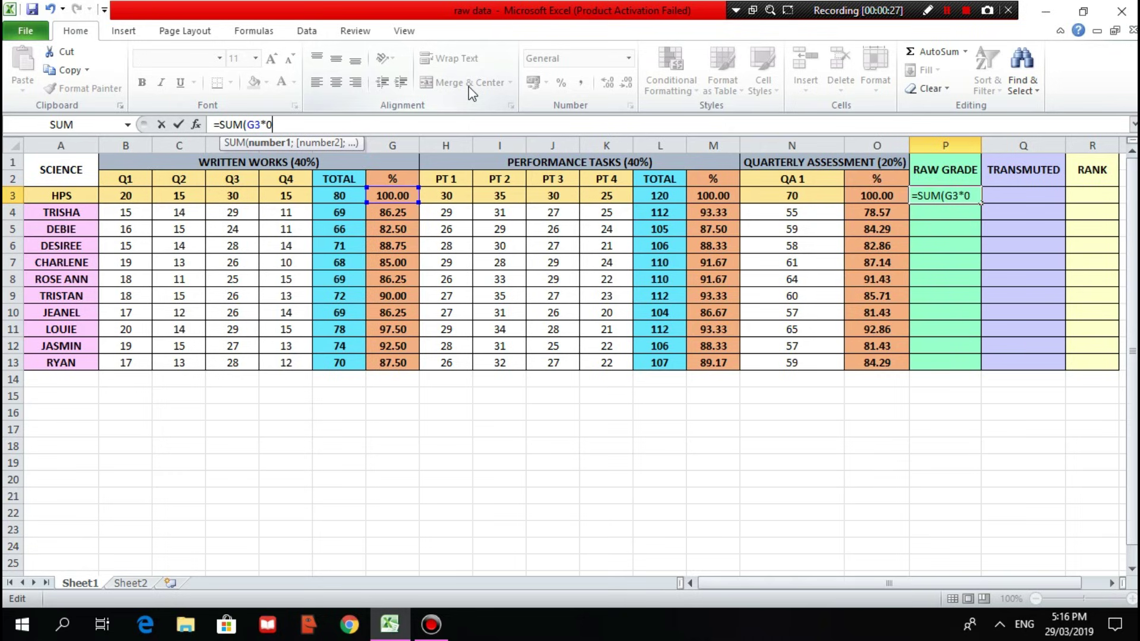
text(.4)
text()+)
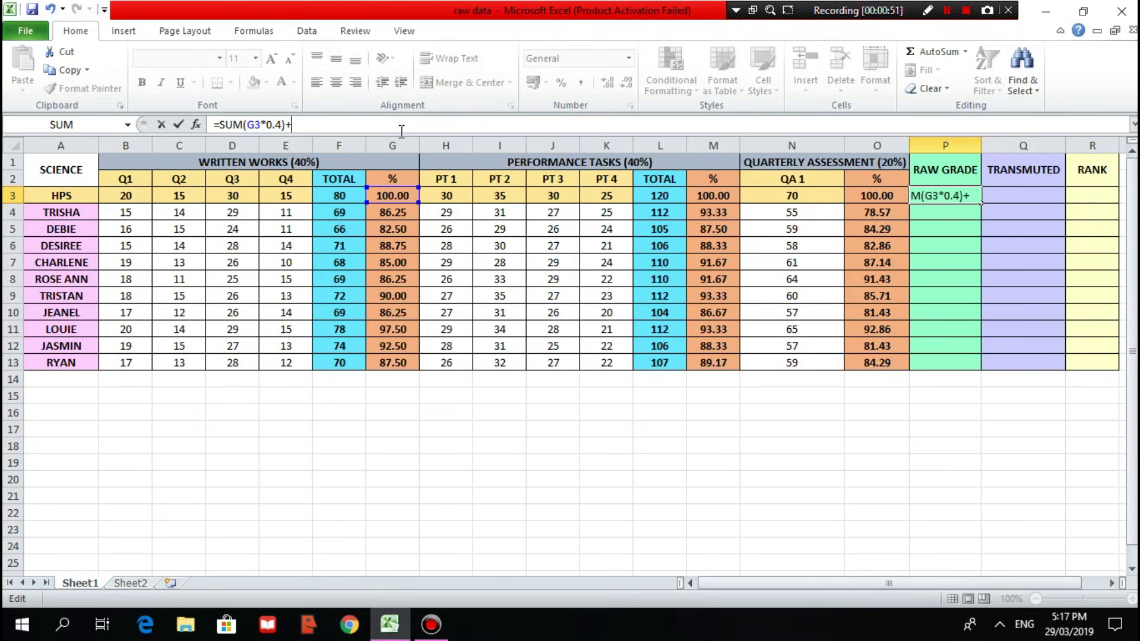
text((M3)
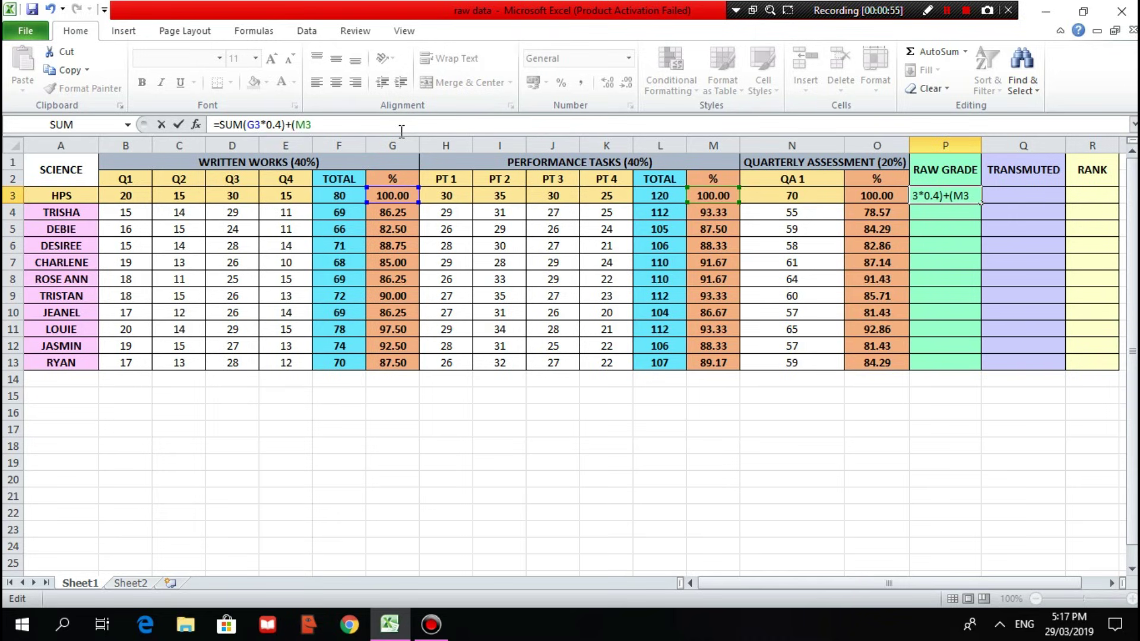
text(*0.)
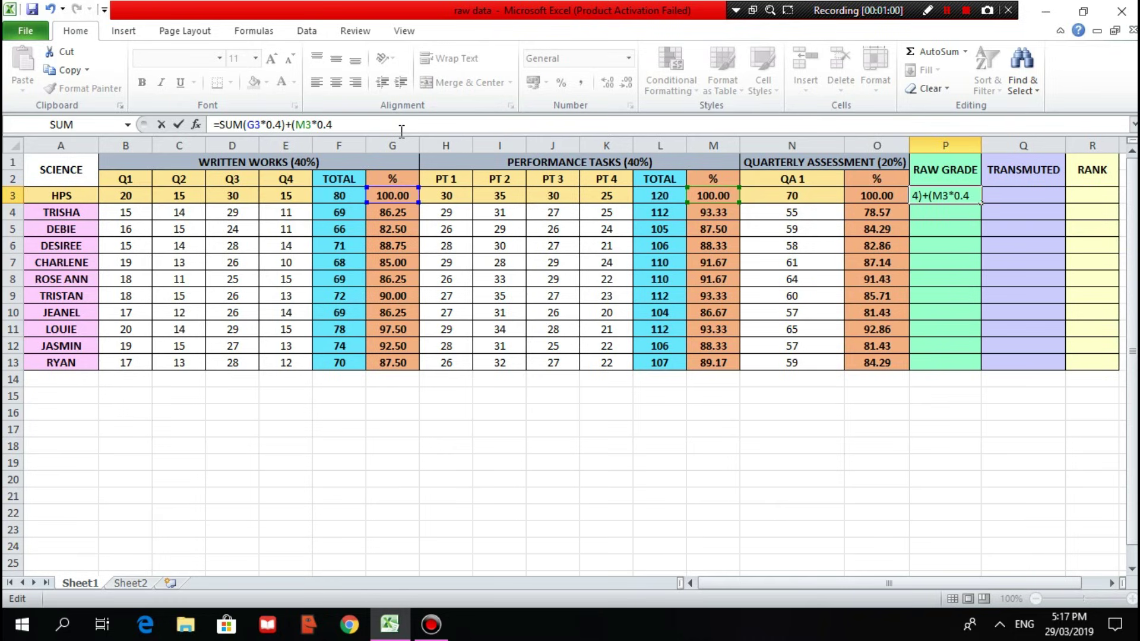
text(4)+()
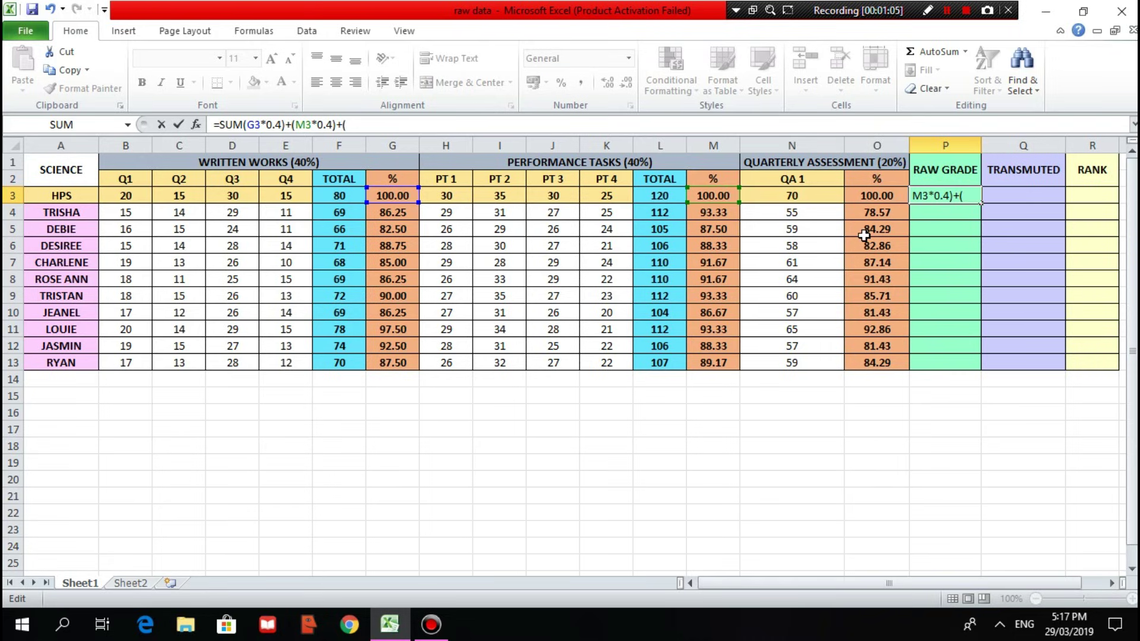
text(O3)
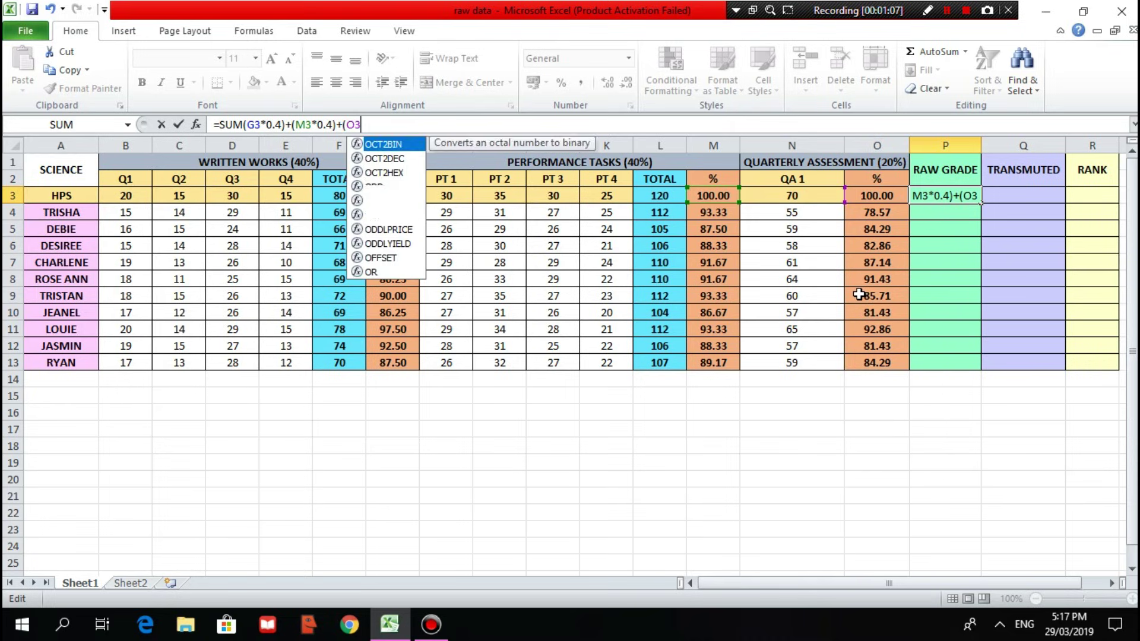
text(*0.2))
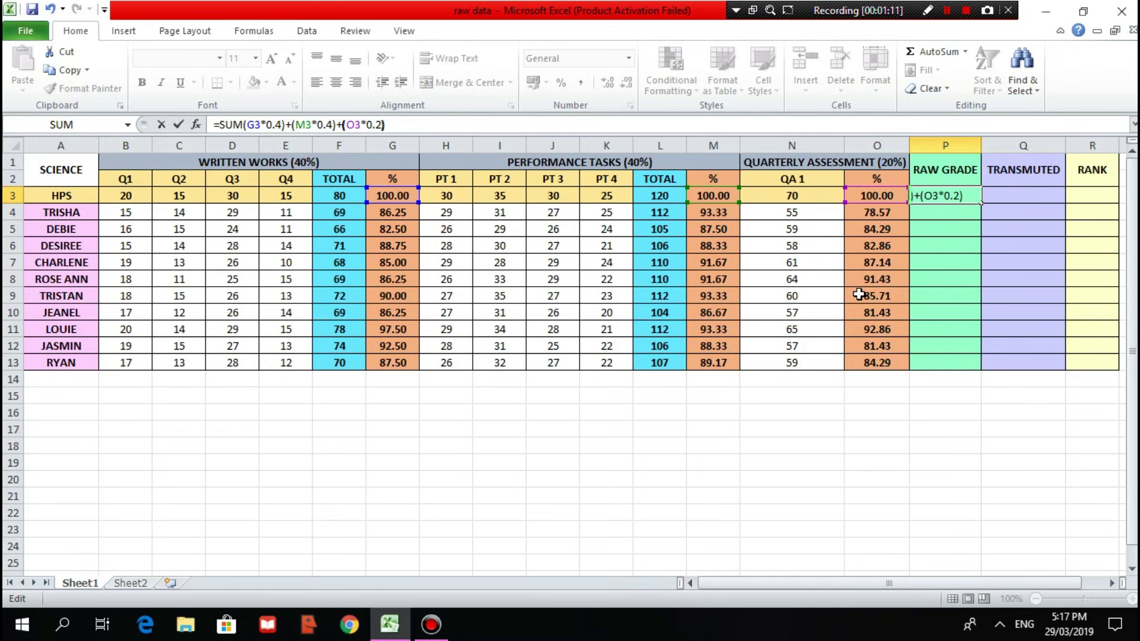
key(Return)
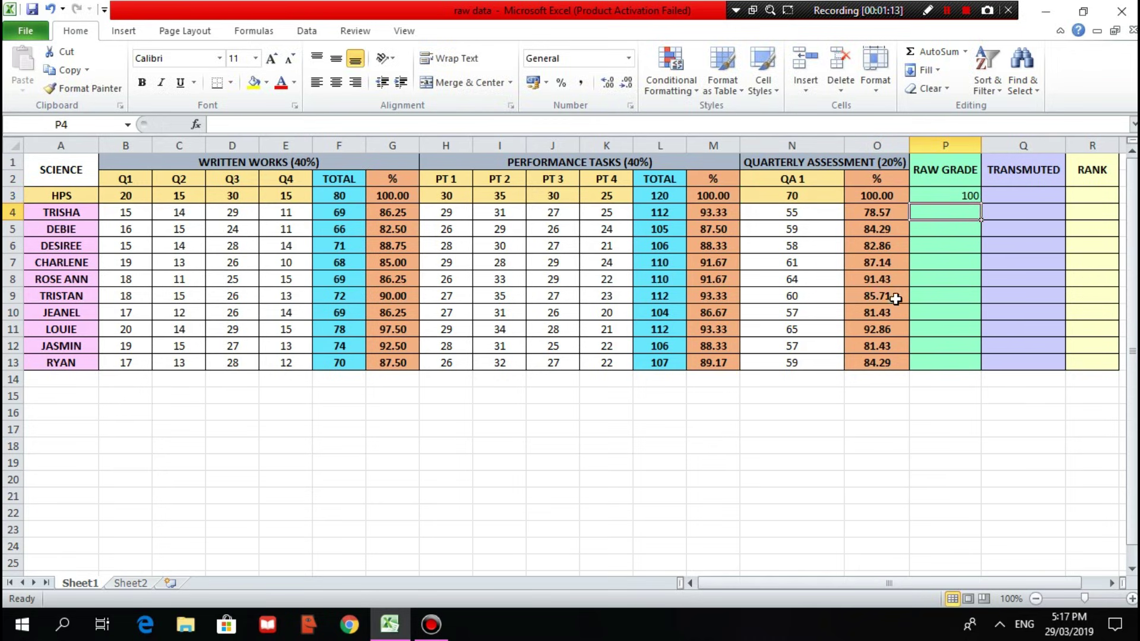
Fill the raw grade formula from P3 down to P13 and format the results with two decimal places, centred and bold
click(953, 194)
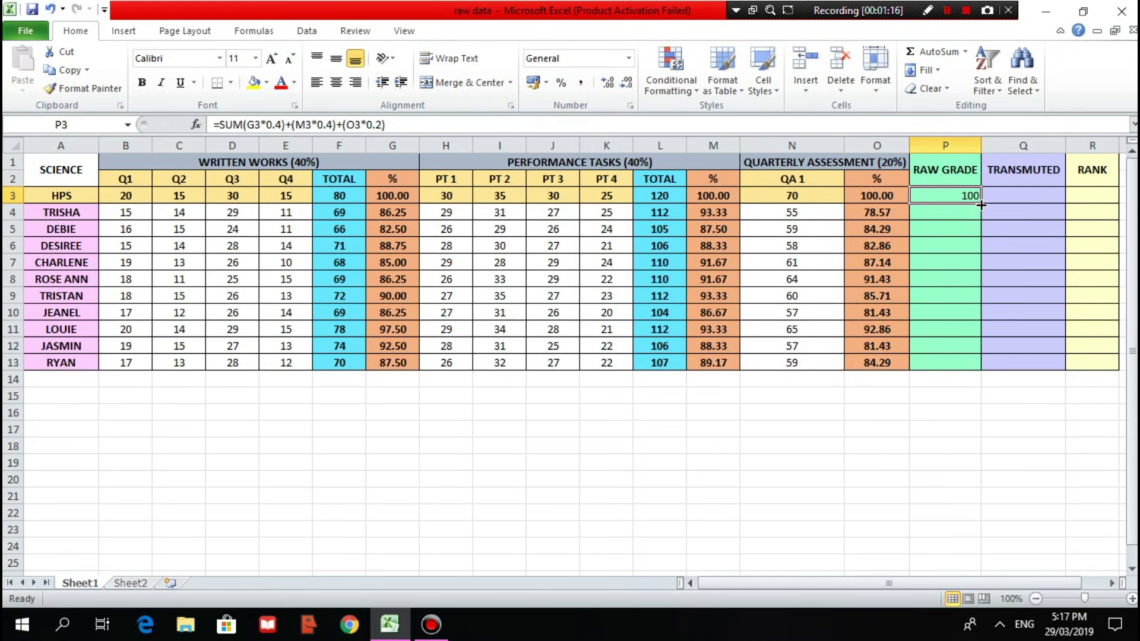
drag(983, 204, 966, 368)
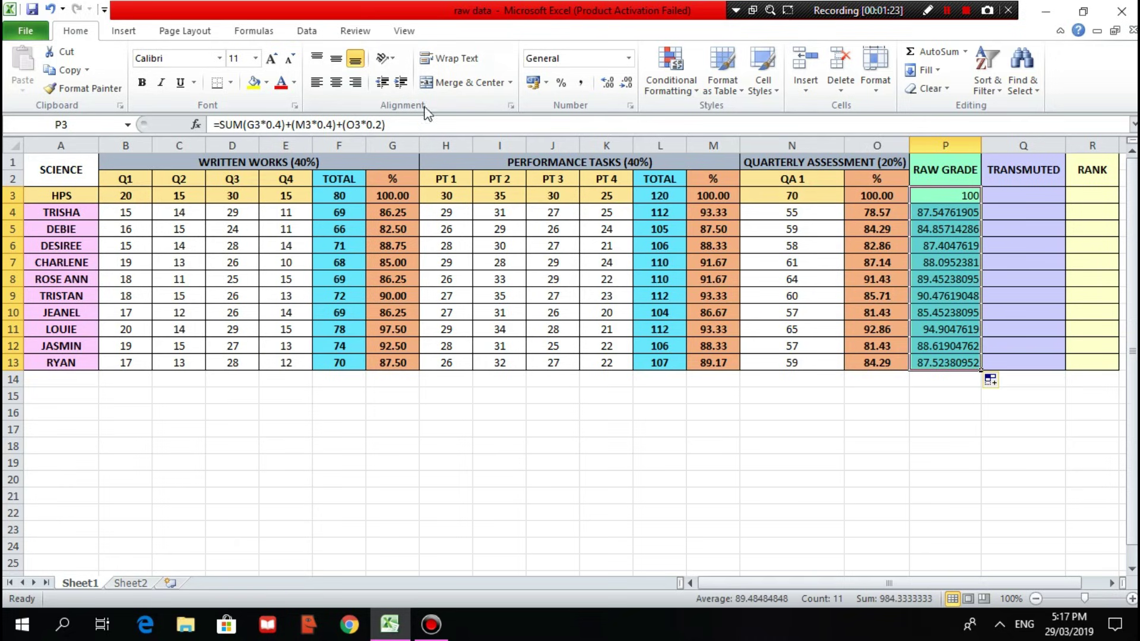
click(606, 84)
click(607, 85)
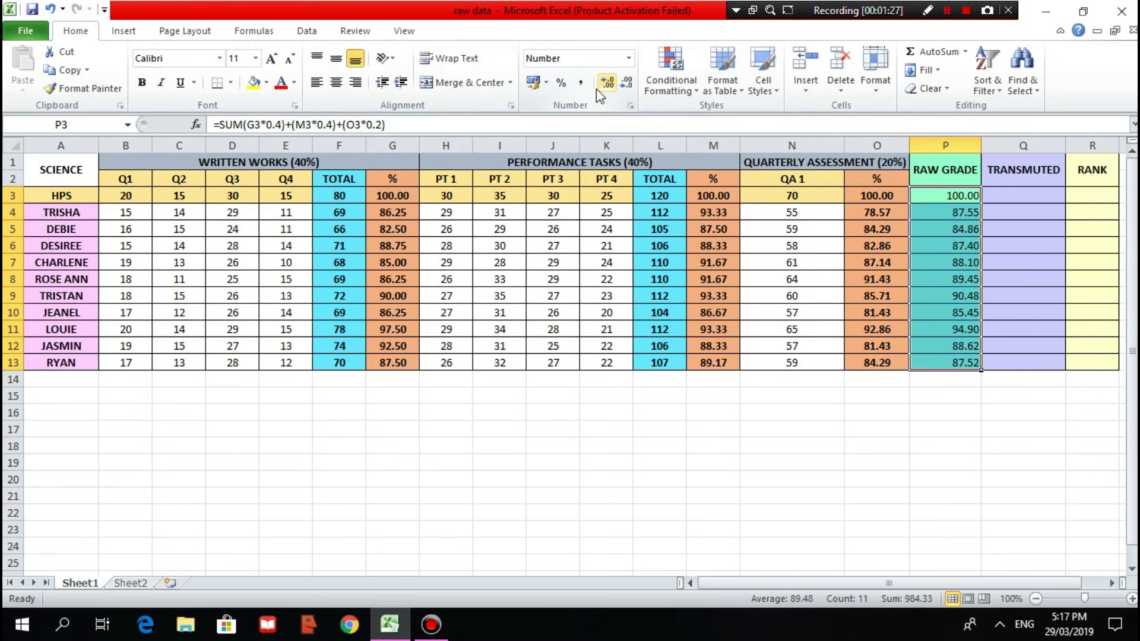
click(336, 82)
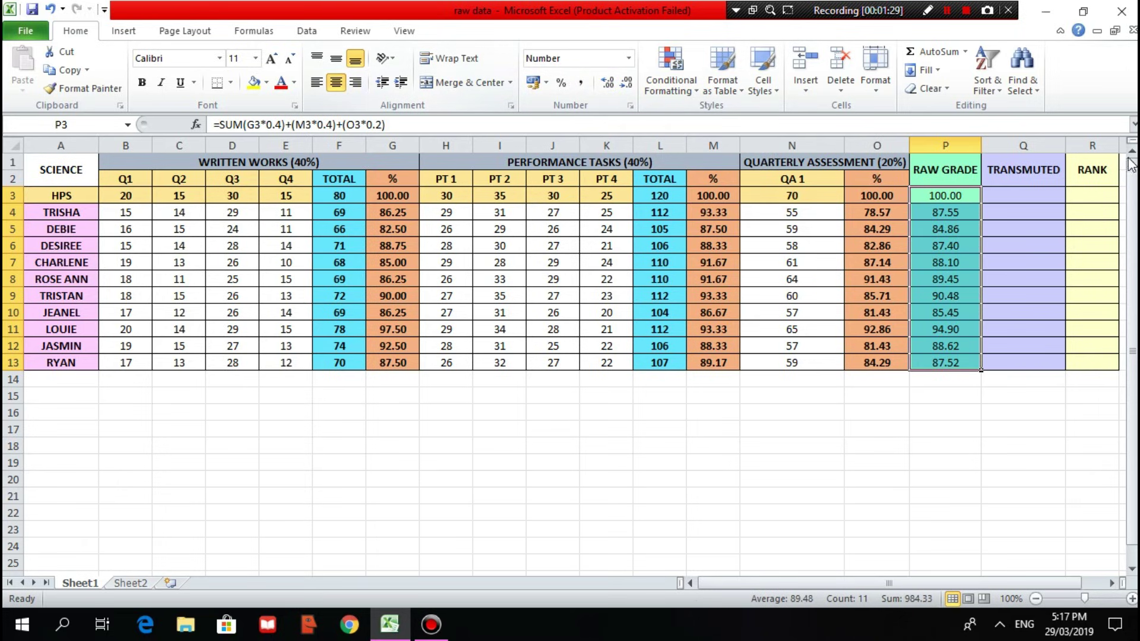
click(143, 85)
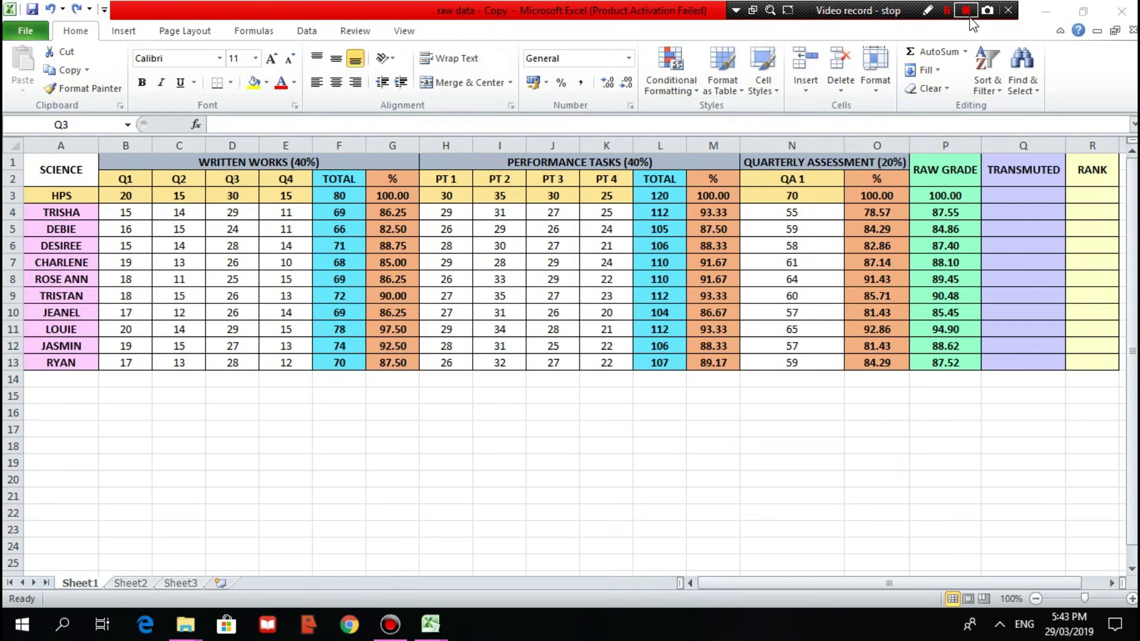
click(969, 15)
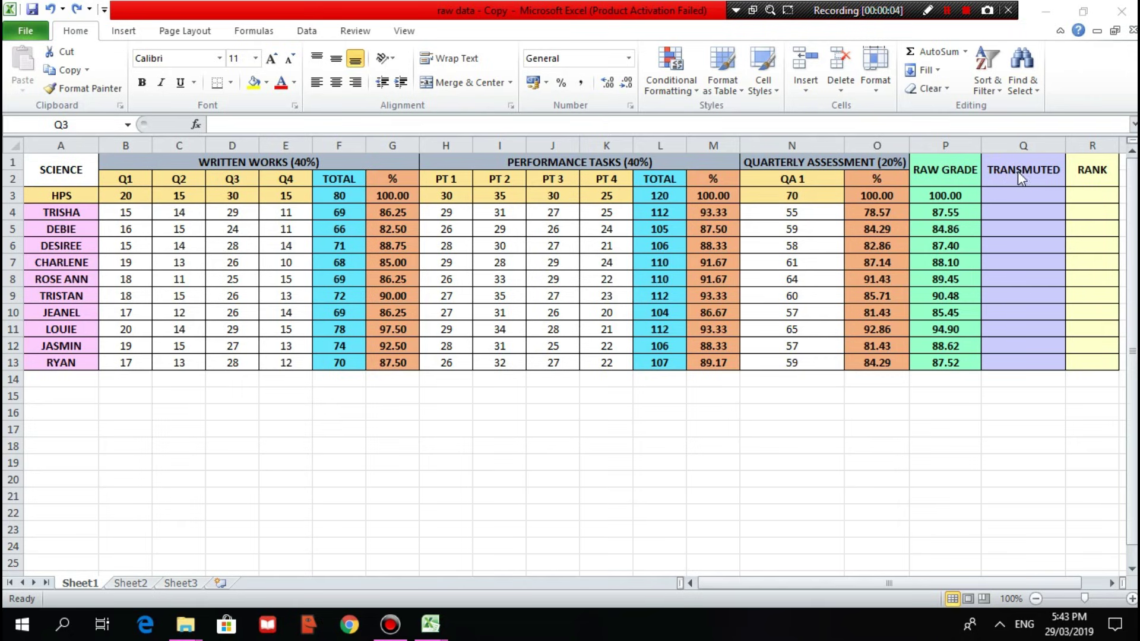
Look up the HPS row's transmuted grade in Q3 with the formula =LOOKUP(P3;Sheet2!A2:B42)
click(1057, 199)
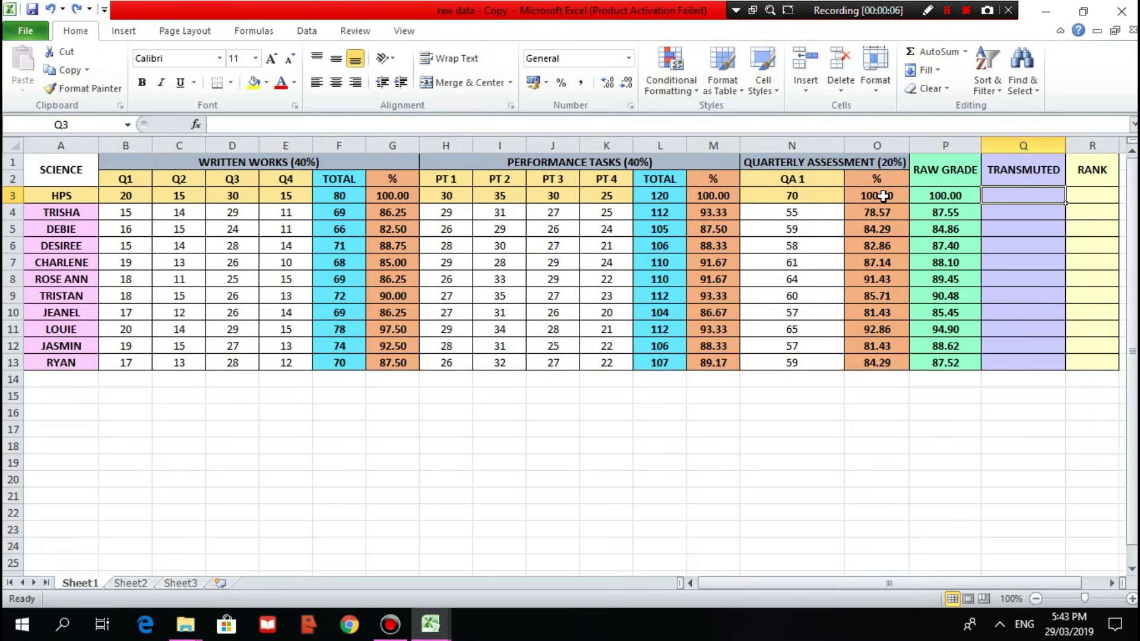
click(464, 126)
text(=look)
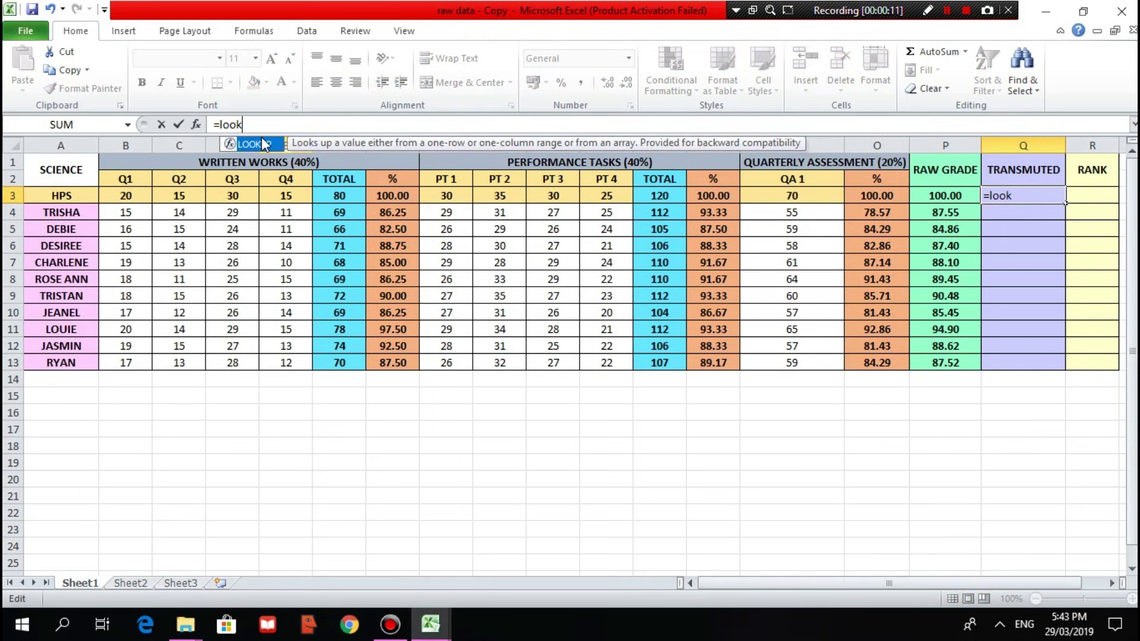
key(Tab)
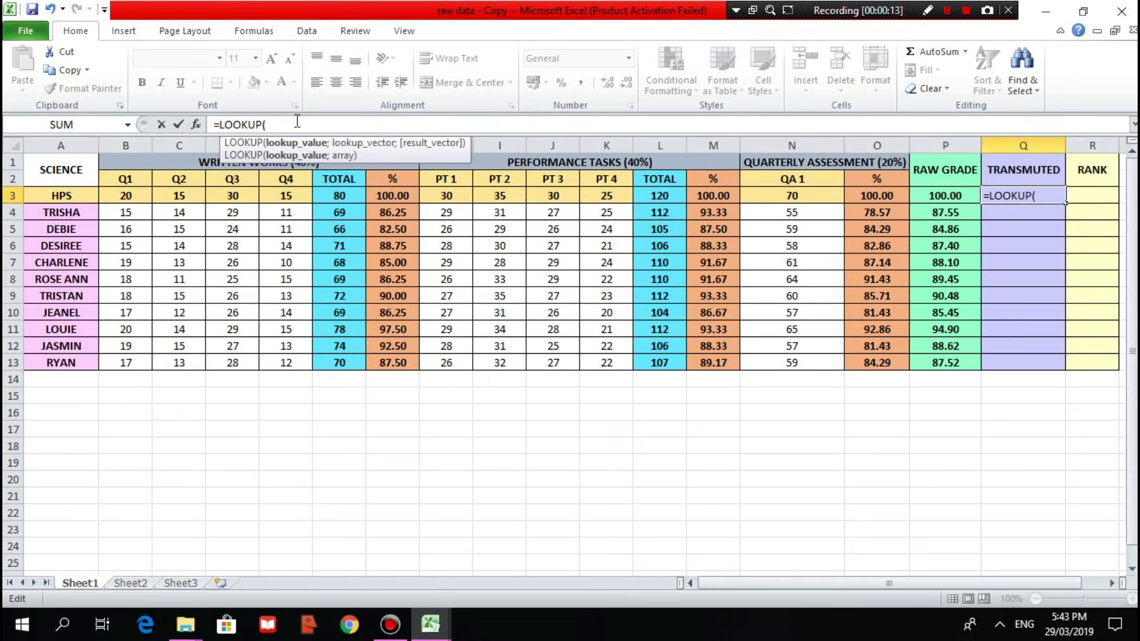
text(P)
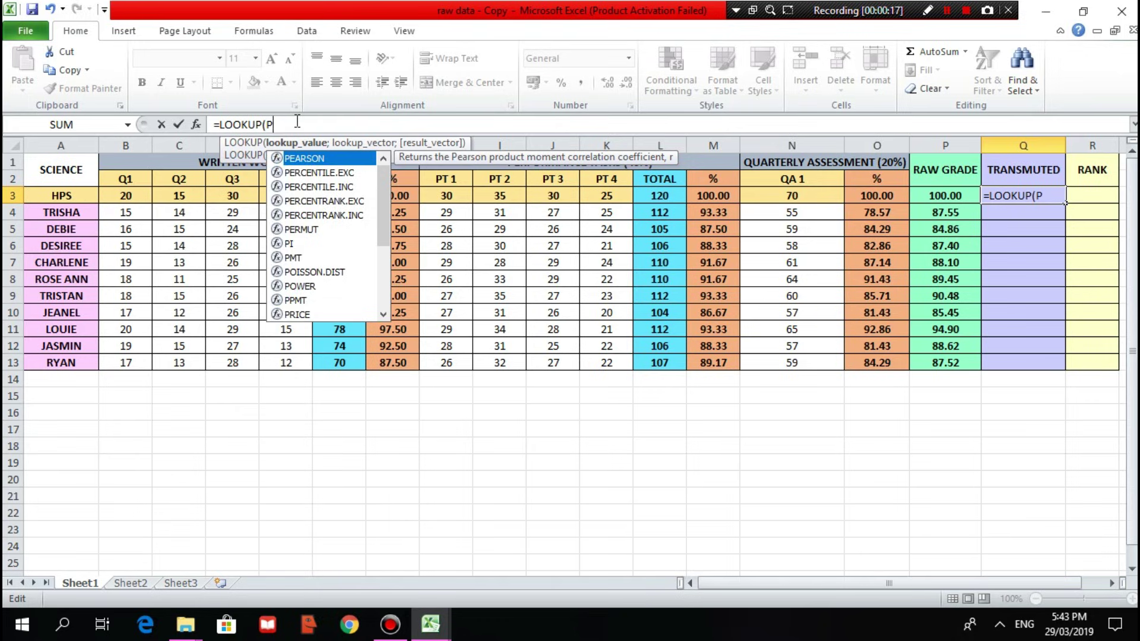
text(3)
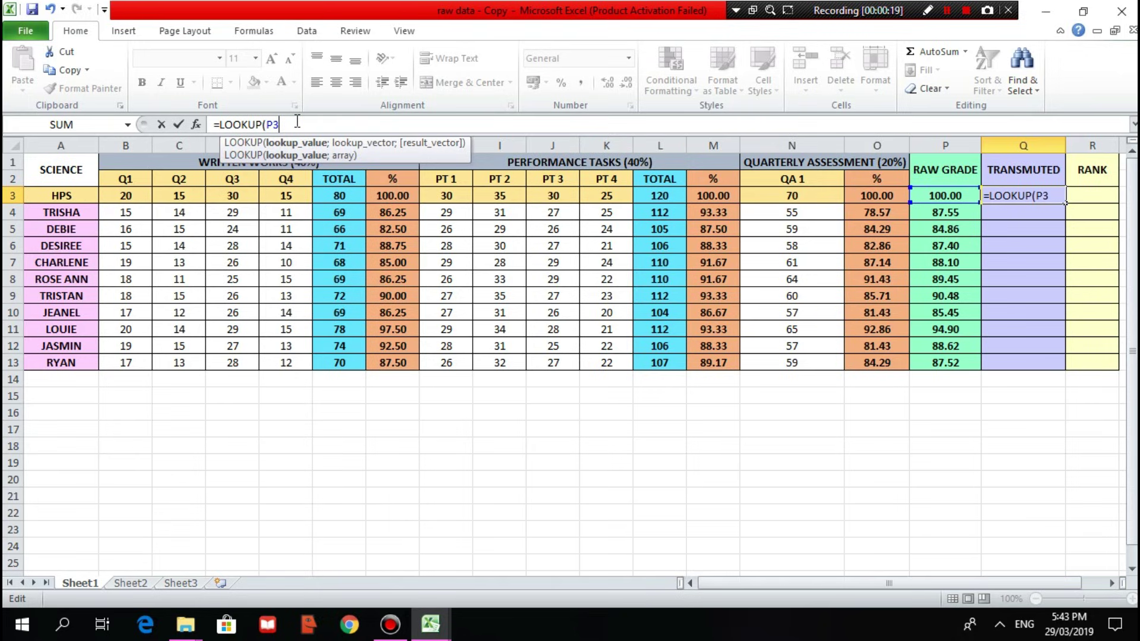
text(;S)
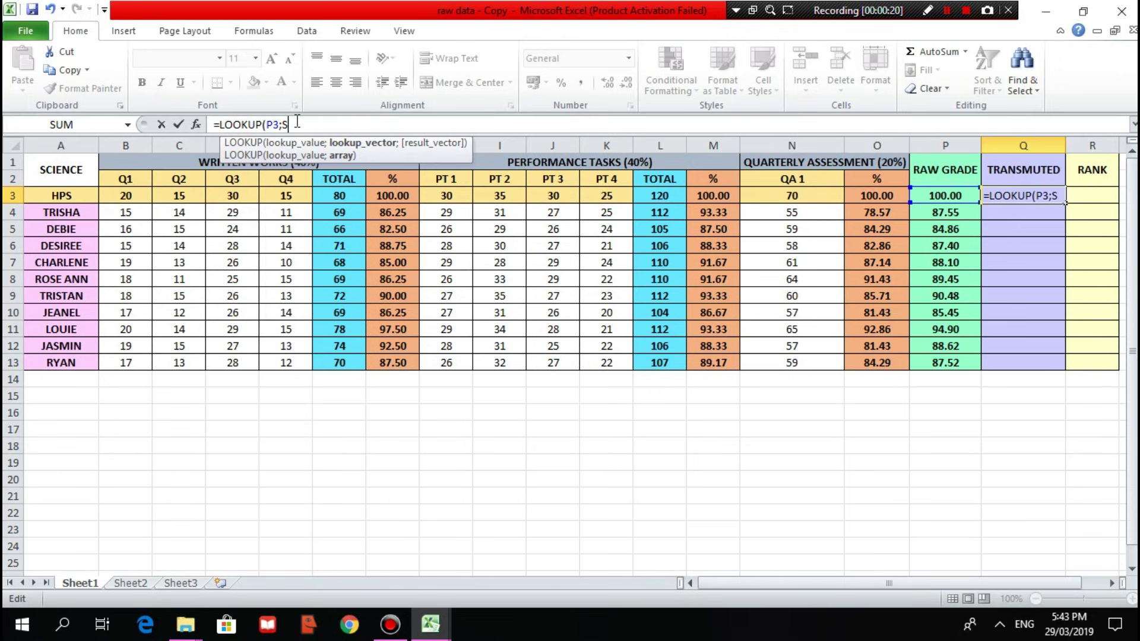
key(BackSpace)
click(130, 583)
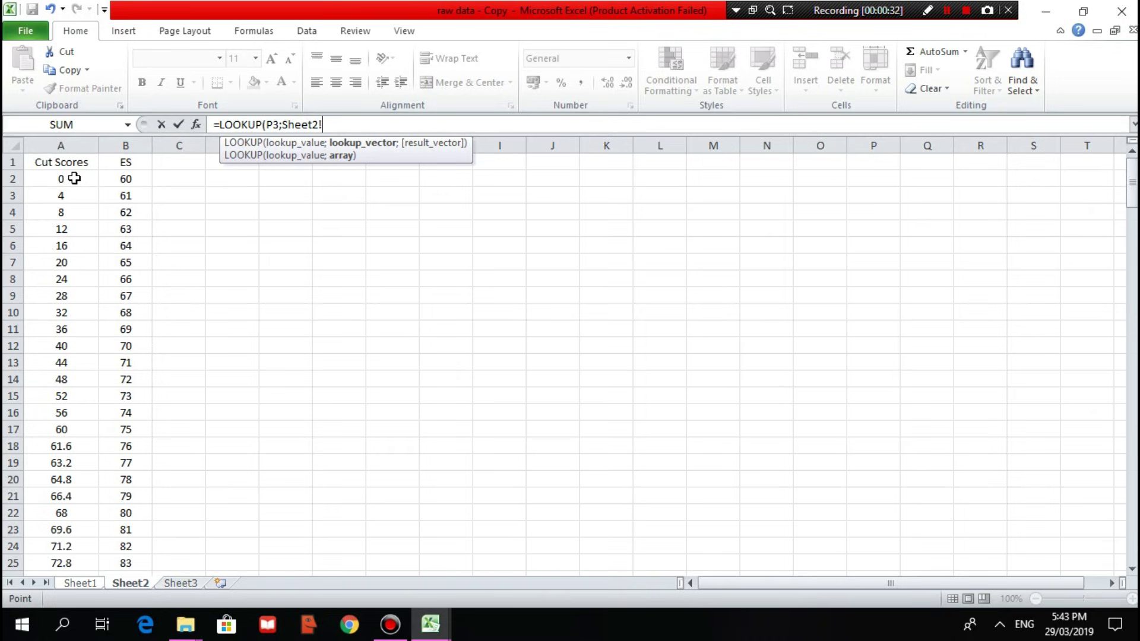
drag(74, 178, 133, 534)
key(Return)
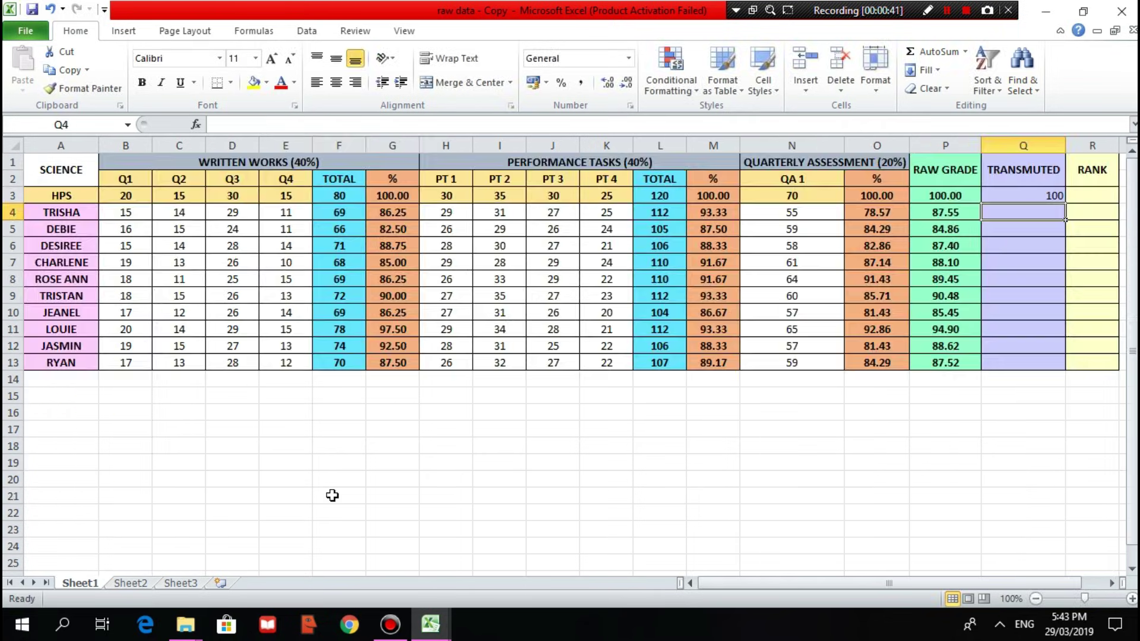
Fill the transmuted grade formula from Q3 down to Q13 and make the results centred and bold
click(1052, 190)
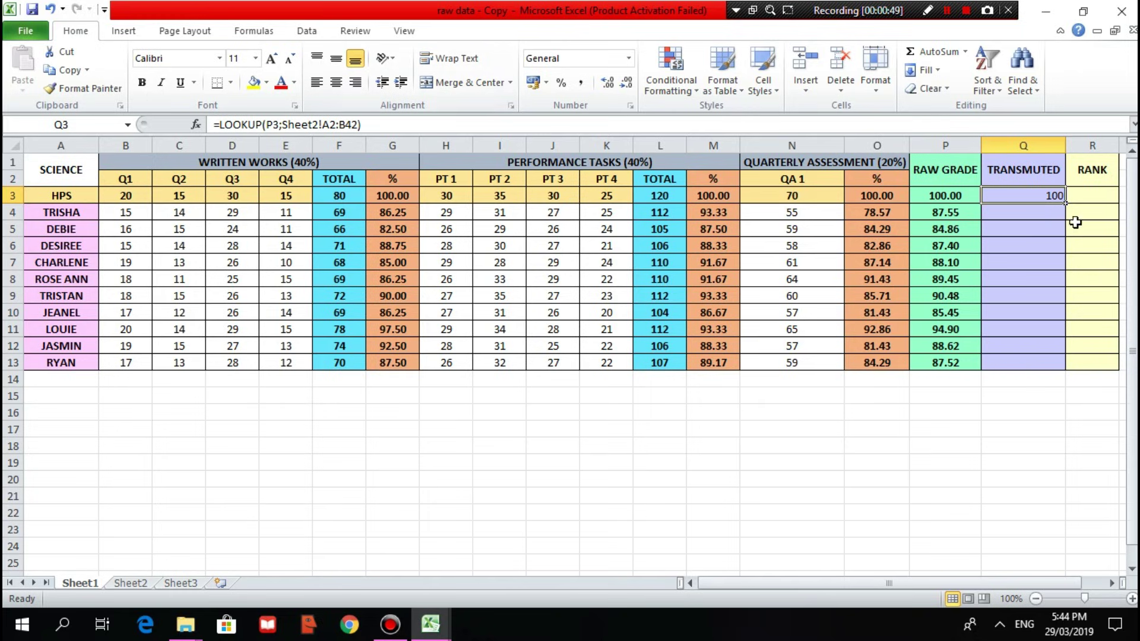
drag(1065, 203, 1053, 365)
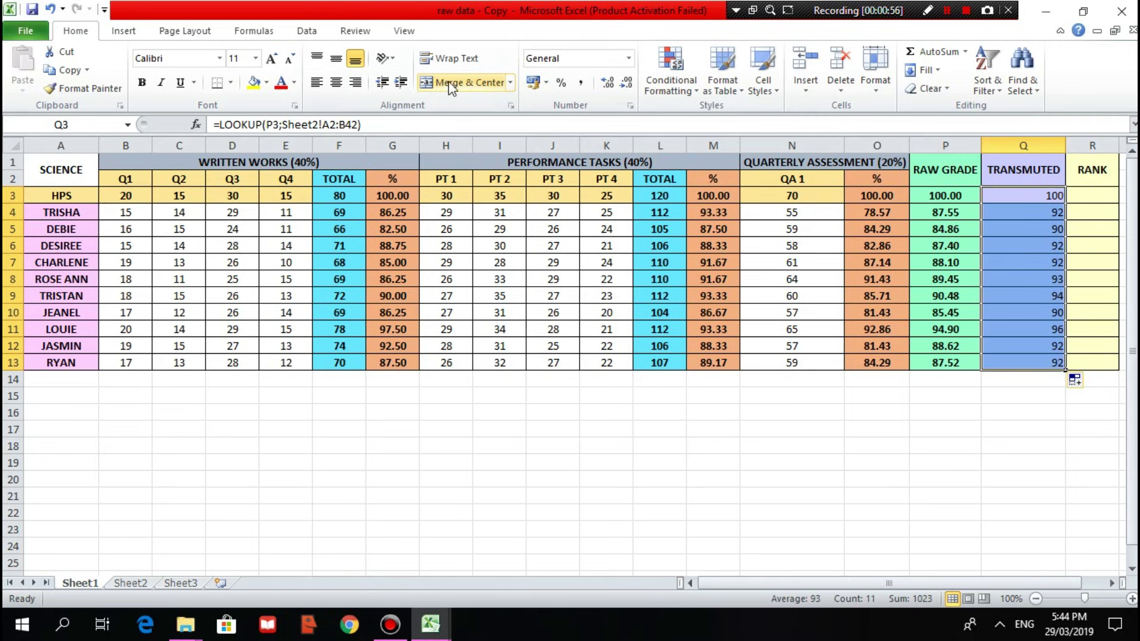
click(335, 80)
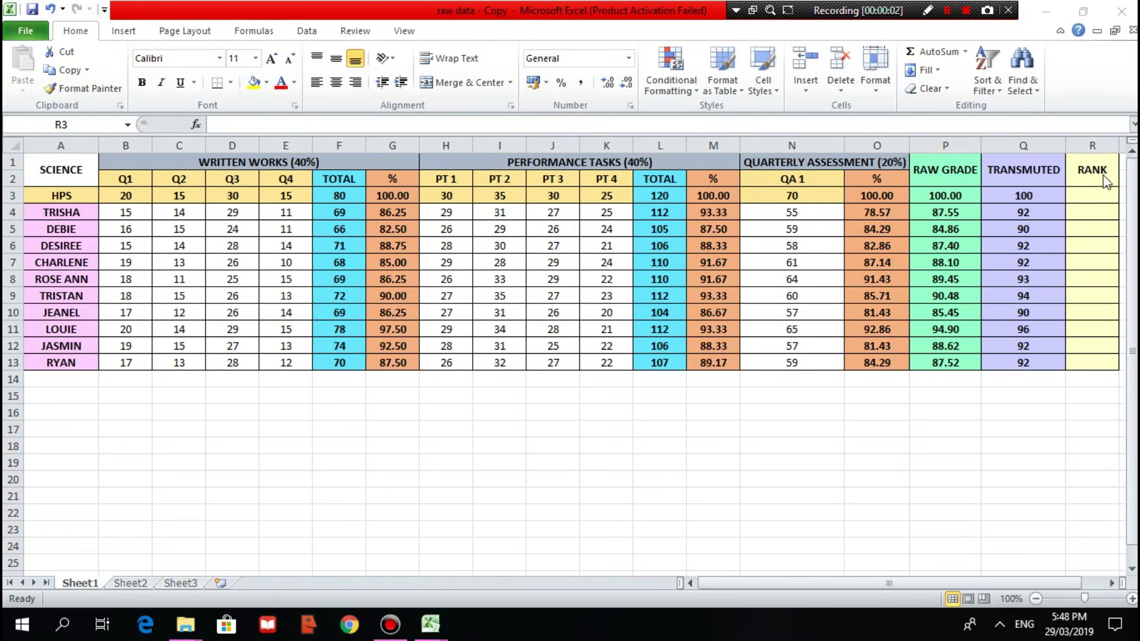
Calculate the first student's rank in R4 from the transmuted grades with the formula =RANK(Q4;Q$4:Q$13)
click(1097, 202)
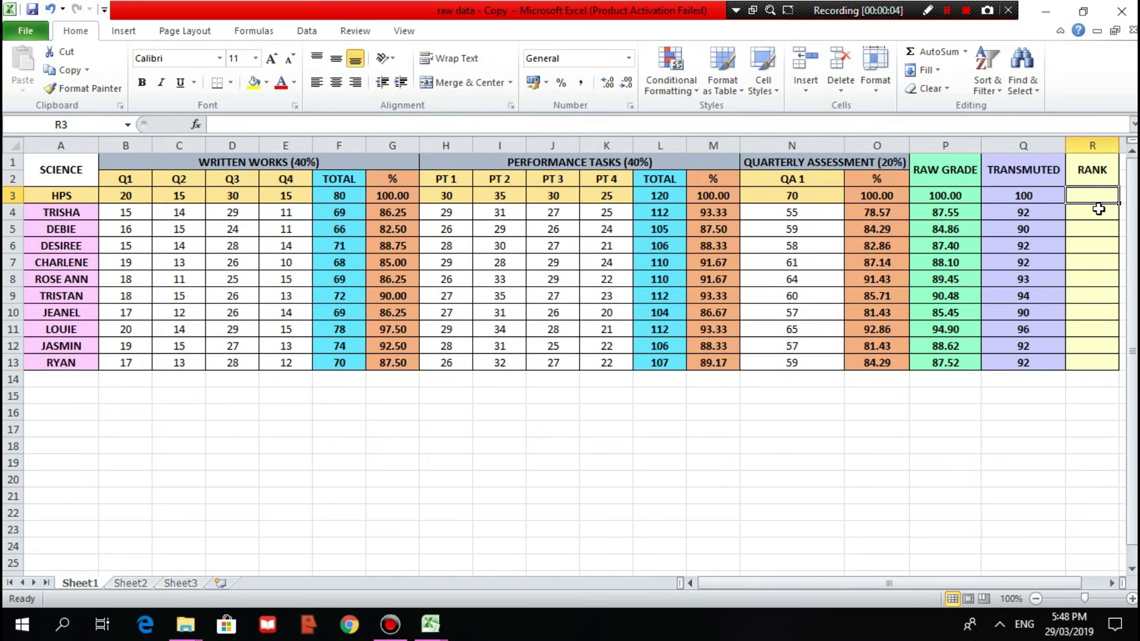
click(1099, 213)
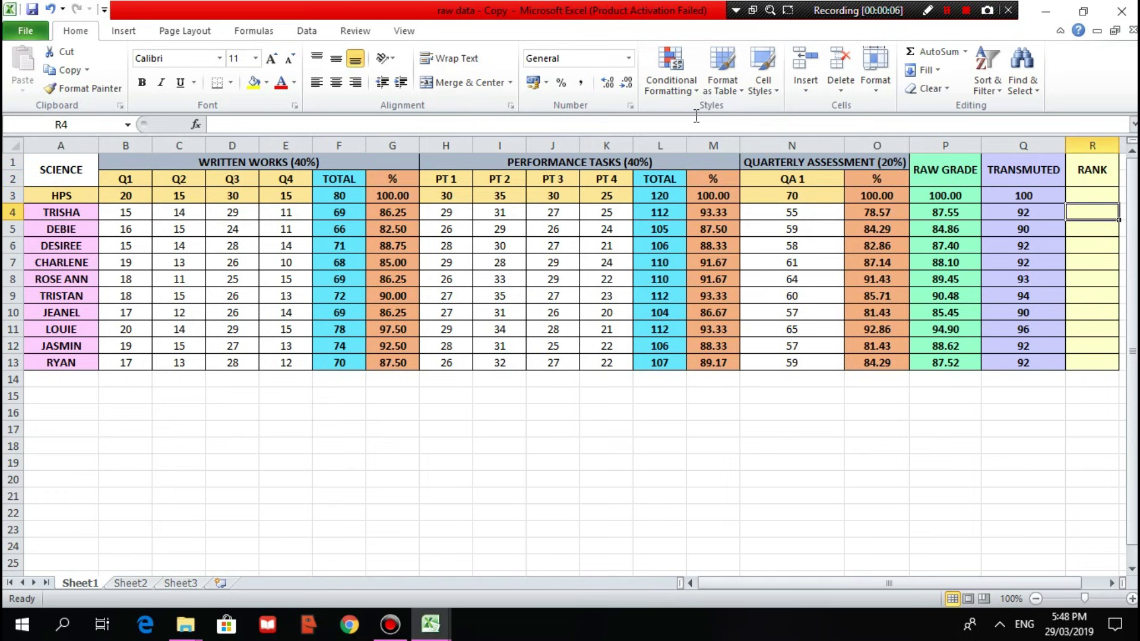
text(=r)
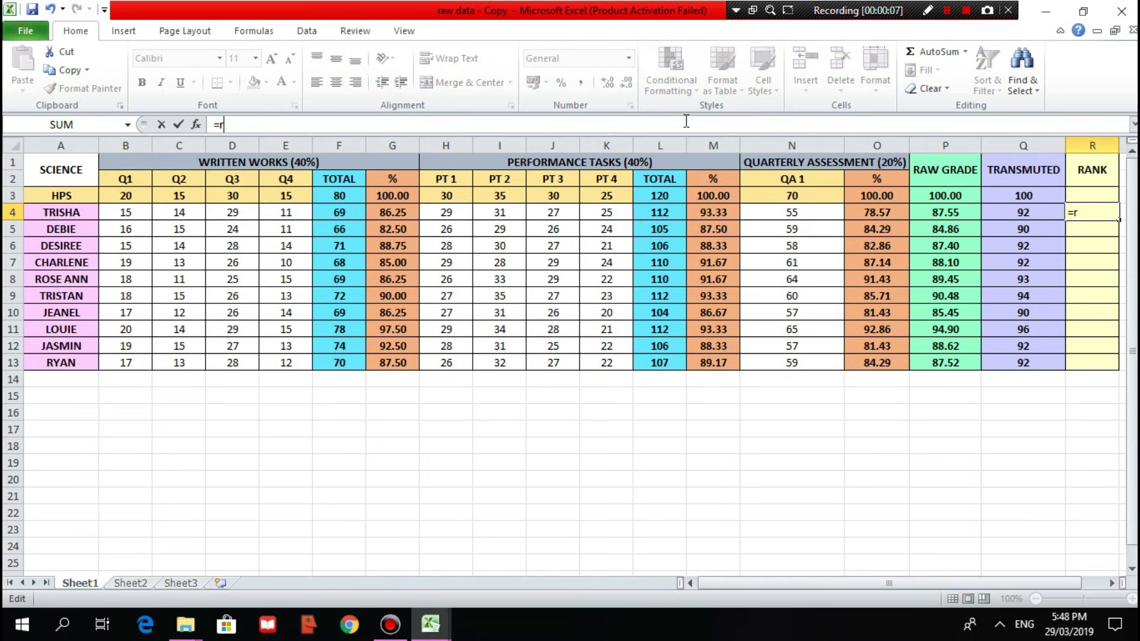
text(amk)
key(BackSpace)
key(BackSpace)
text(nk()
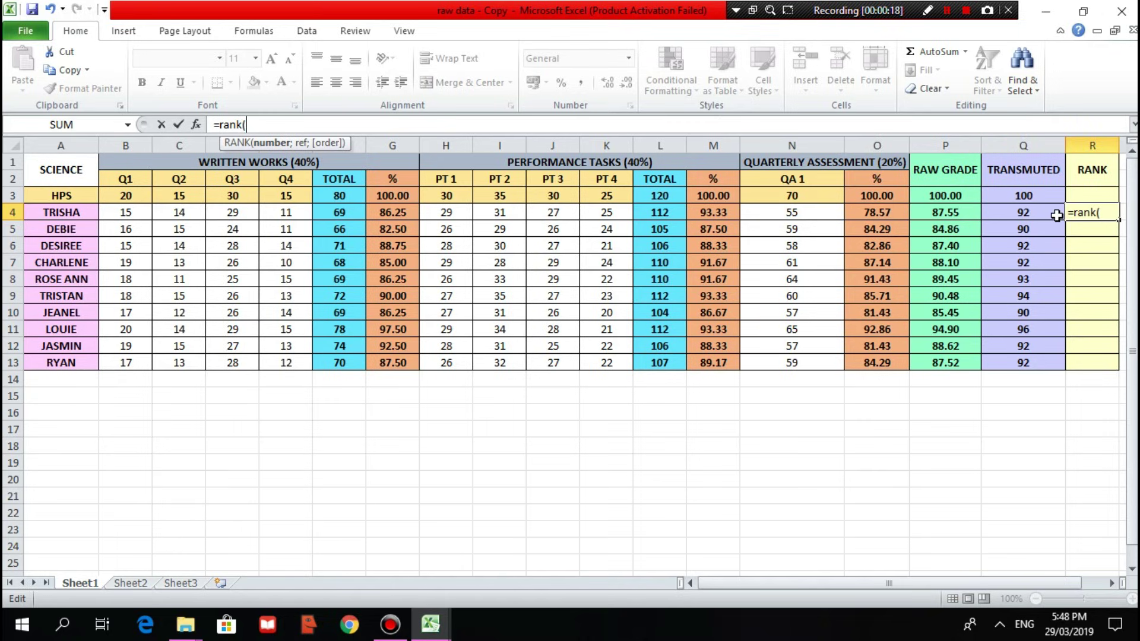
text(q)
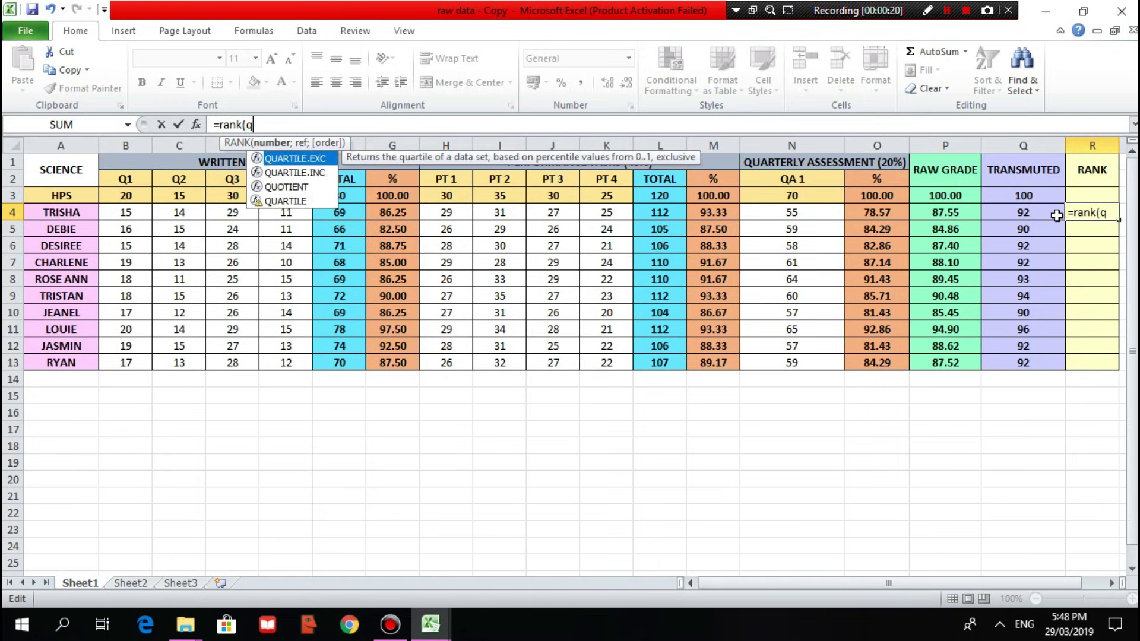
text(4;)
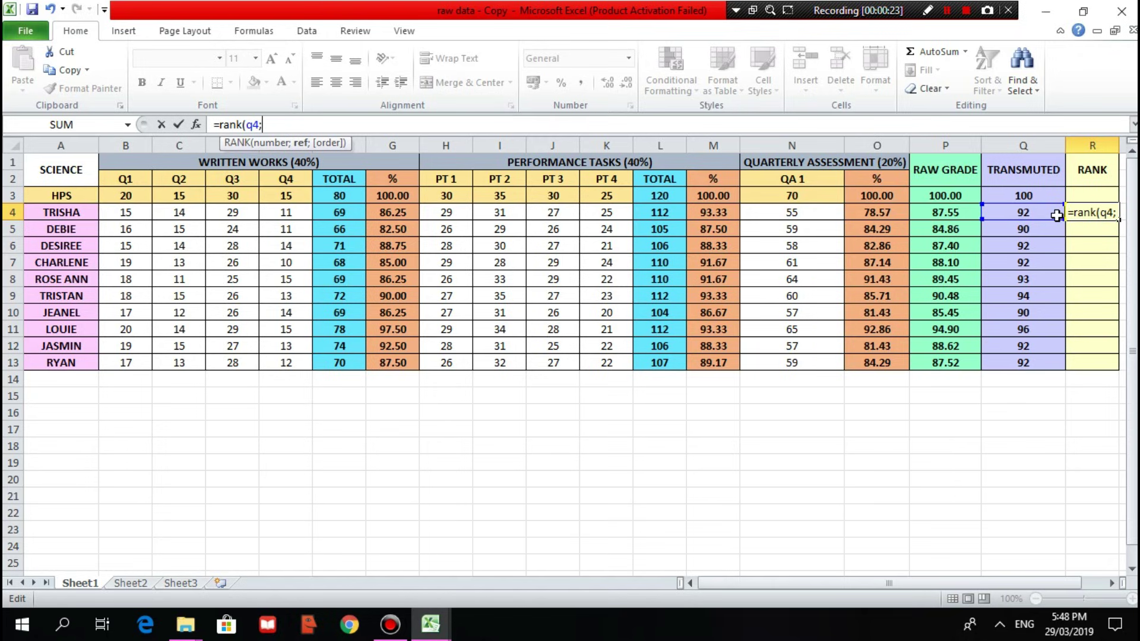
text(q)
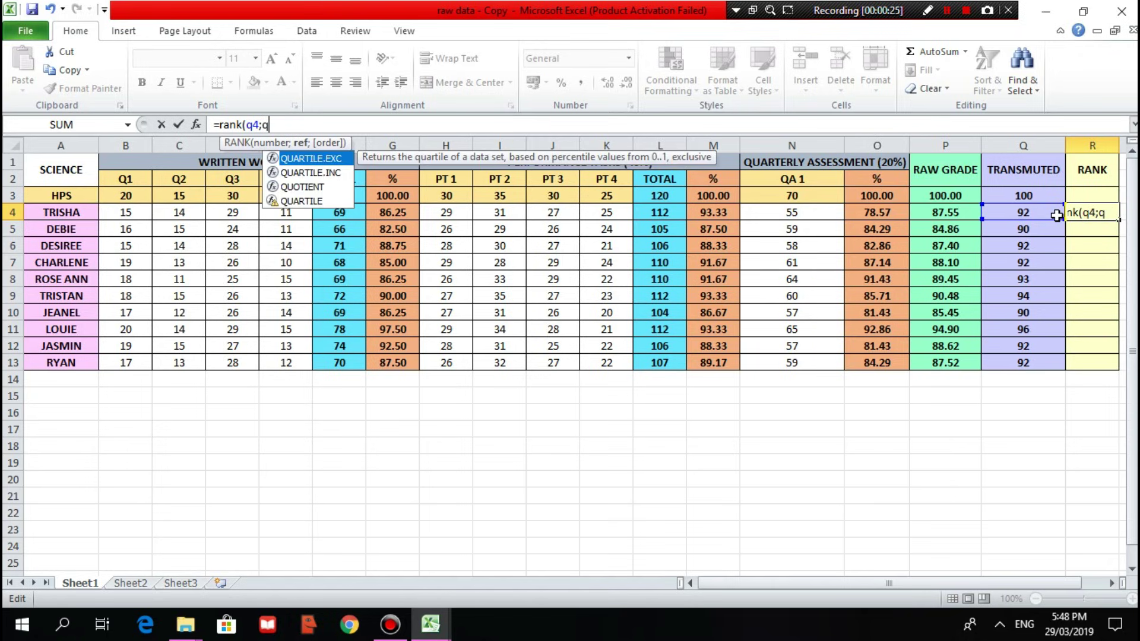
text(4)
key(BackSpace)
text($4:)
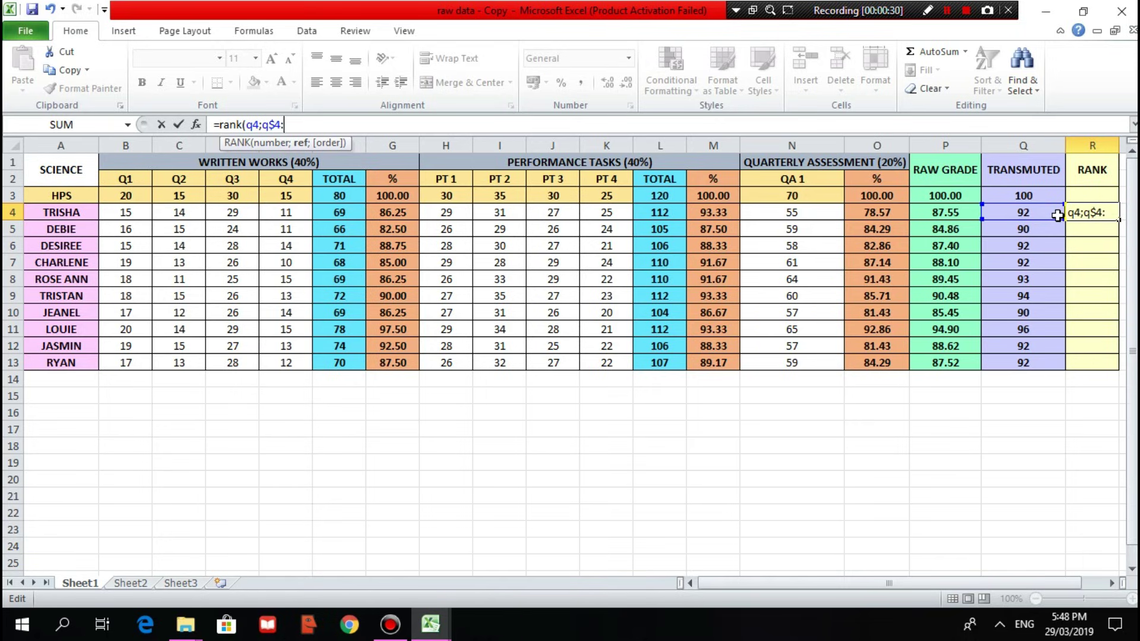
text(q$13))
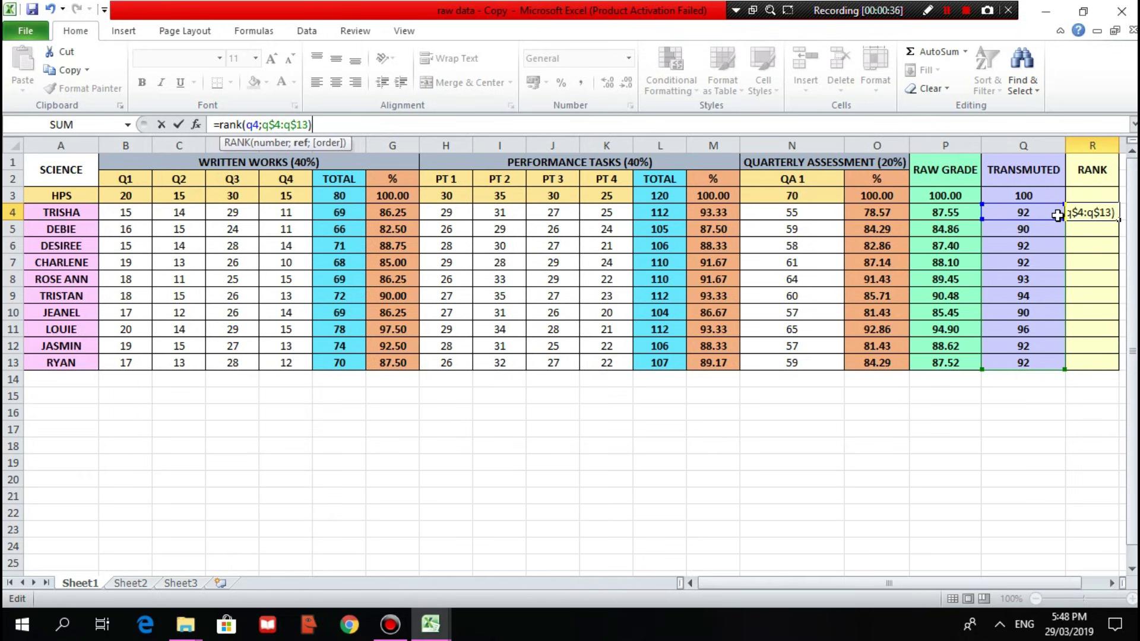
key(Return)
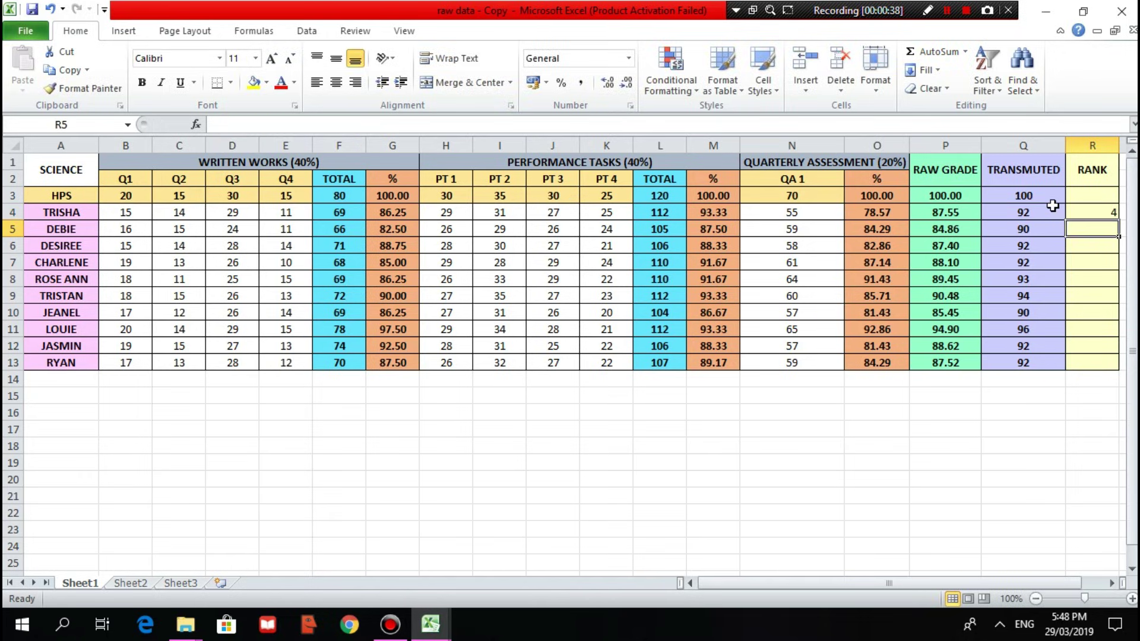
Fill the rank formula from R4 down to R13 for all students and make the results centred and bold
click(1098, 212)
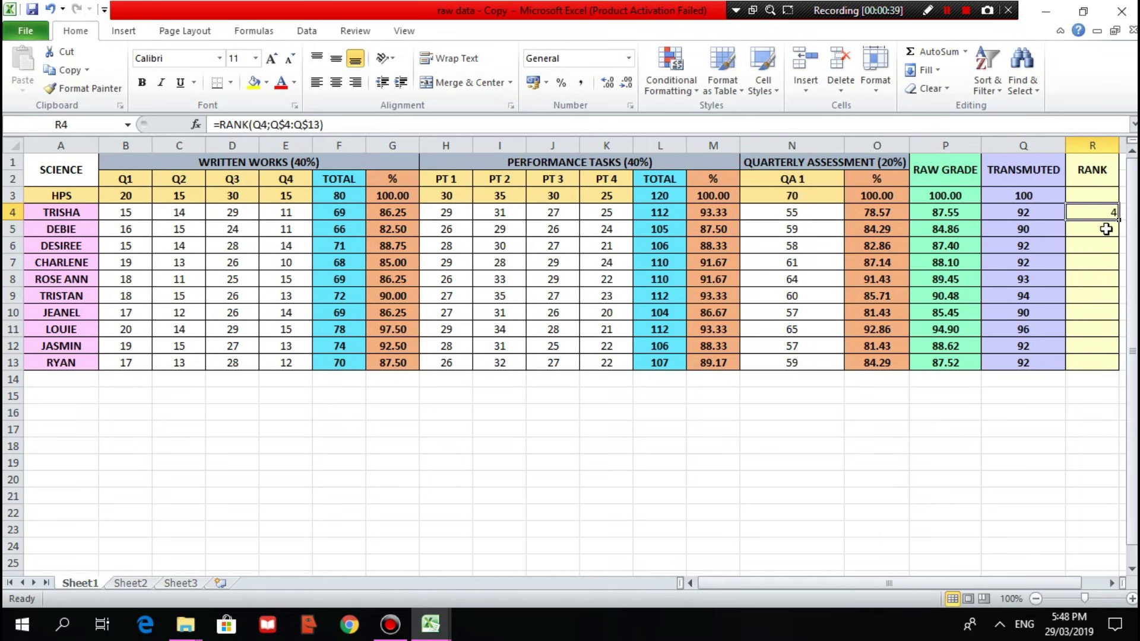
drag(1117, 219, 1115, 365)
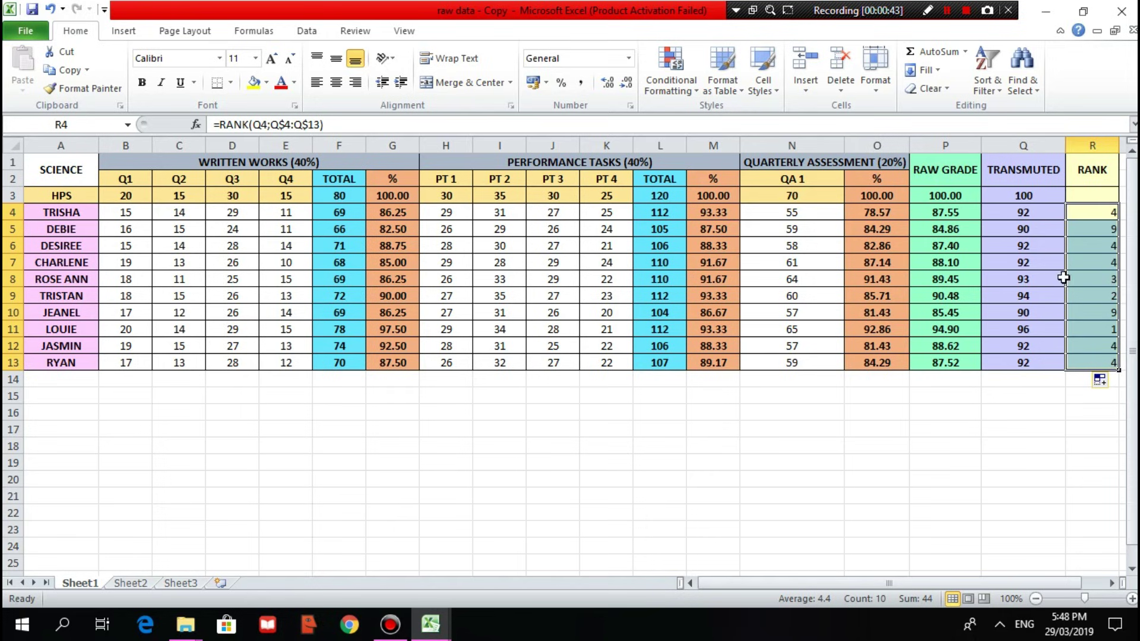
click(341, 84)
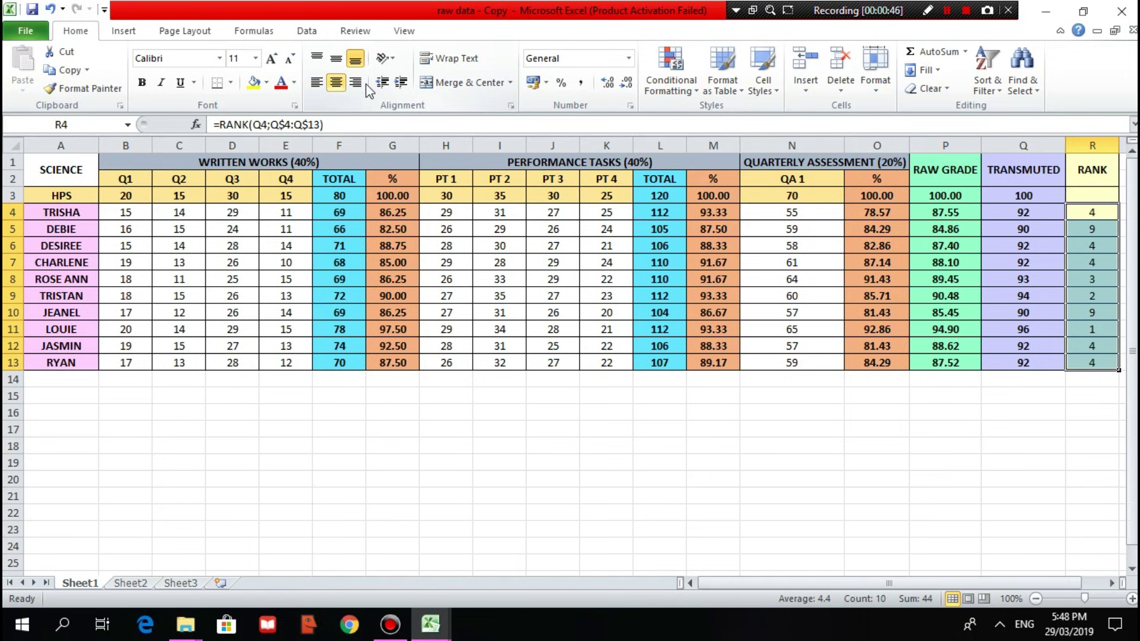
click(144, 84)
click(1077, 534)
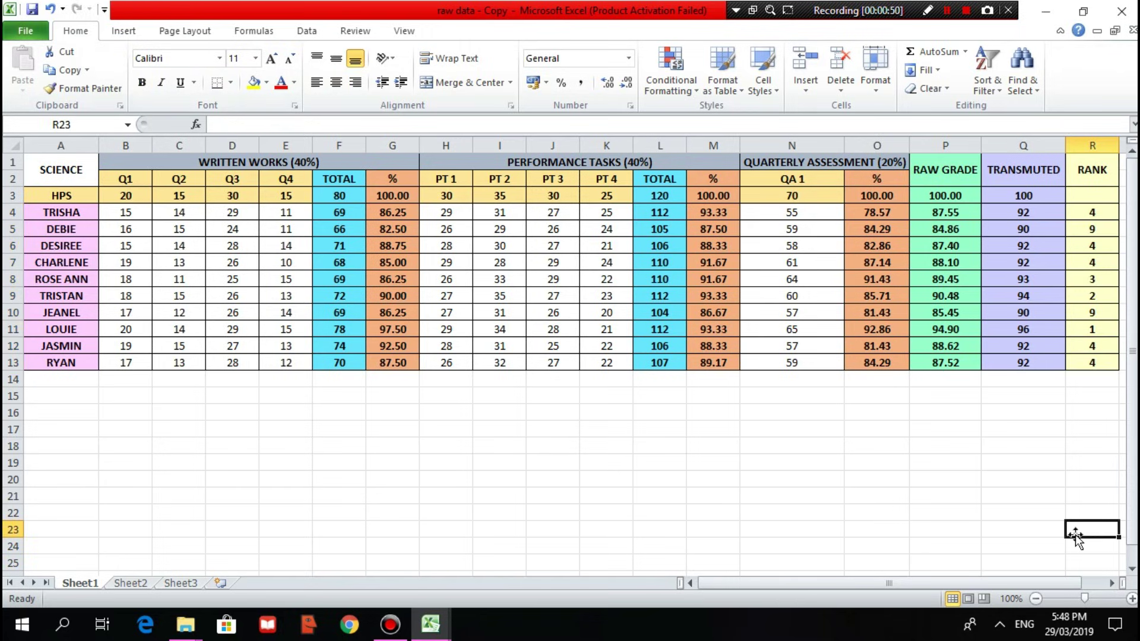